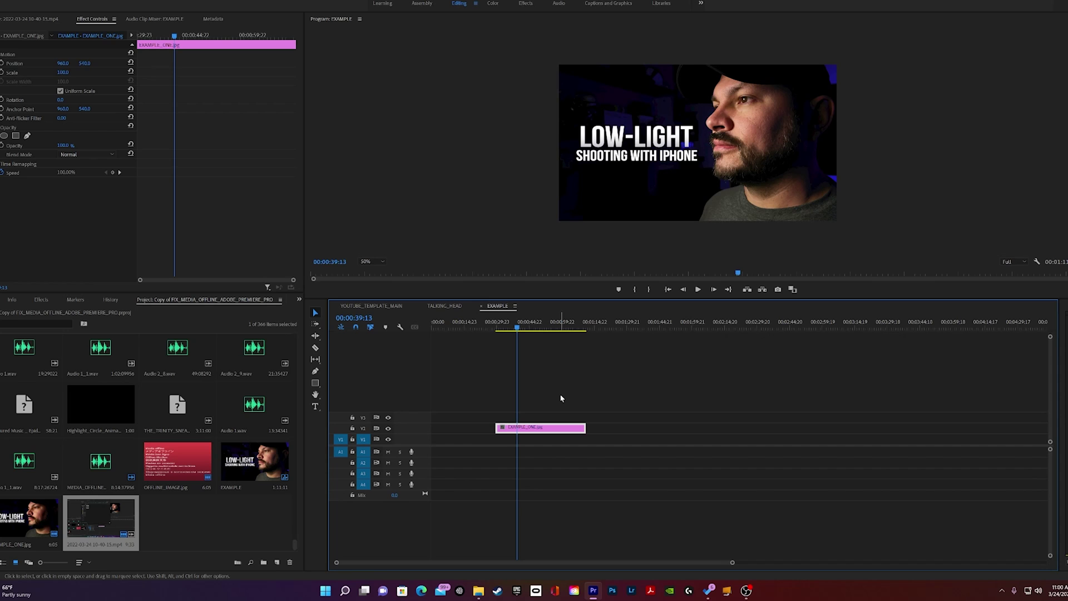
Scrub the EXAMPLE sequence to the LOW-LIGHT frame and the offline clip at 00:01:33:03.
{"action": "left_click", "coordinate": [492, 330]}
{"action": "left_click_drag", "start_coordinate": [492, 329], "coordinate": [536, 330]}
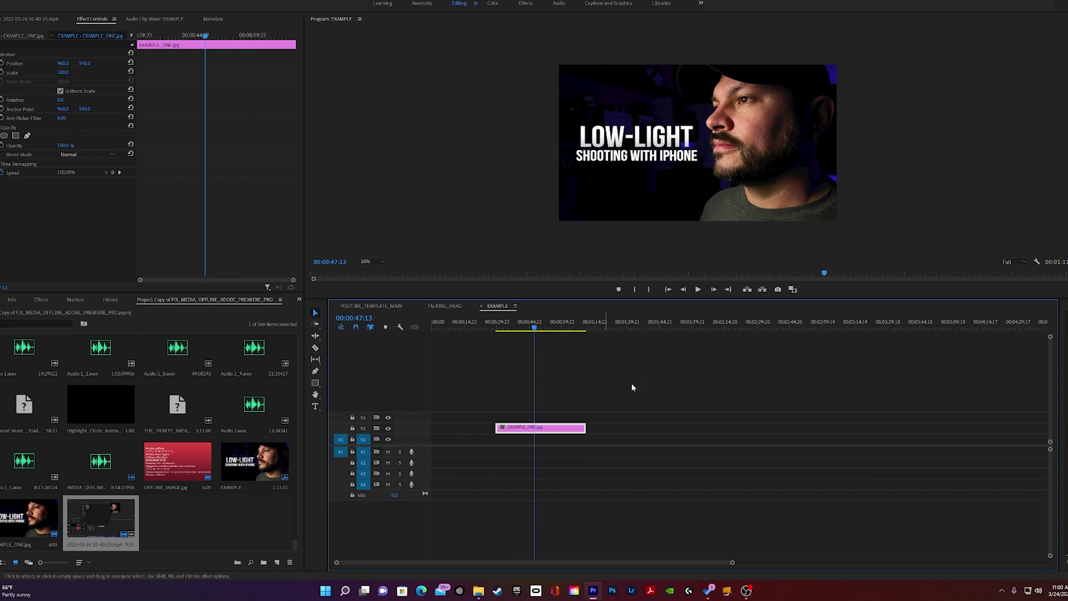
{"action": "left_click", "coordinate": [634, 328]}
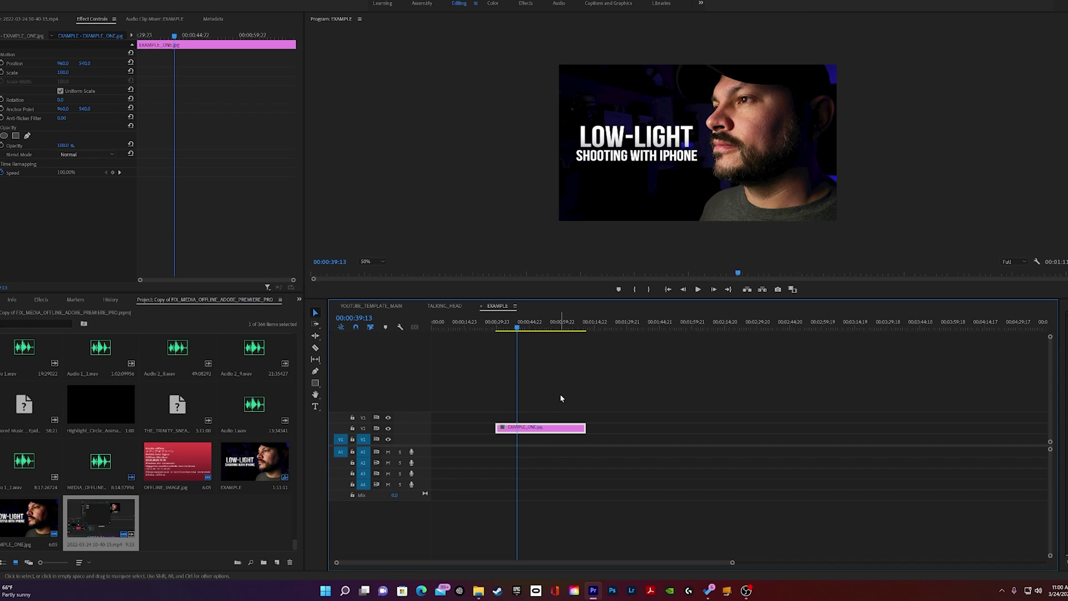
{"action": "mouse_move", "coordinate": [521, 328]}
{"action": "left_mouse_down"}
{"action": "mouse_move", "coordinate": [498, 325]}
{"action": "mouse_move", "coordinate": [575, 327]}
{"action": "mouse_move", "coordinate": [534, 326]}
{"action": "left_mouse_up"}
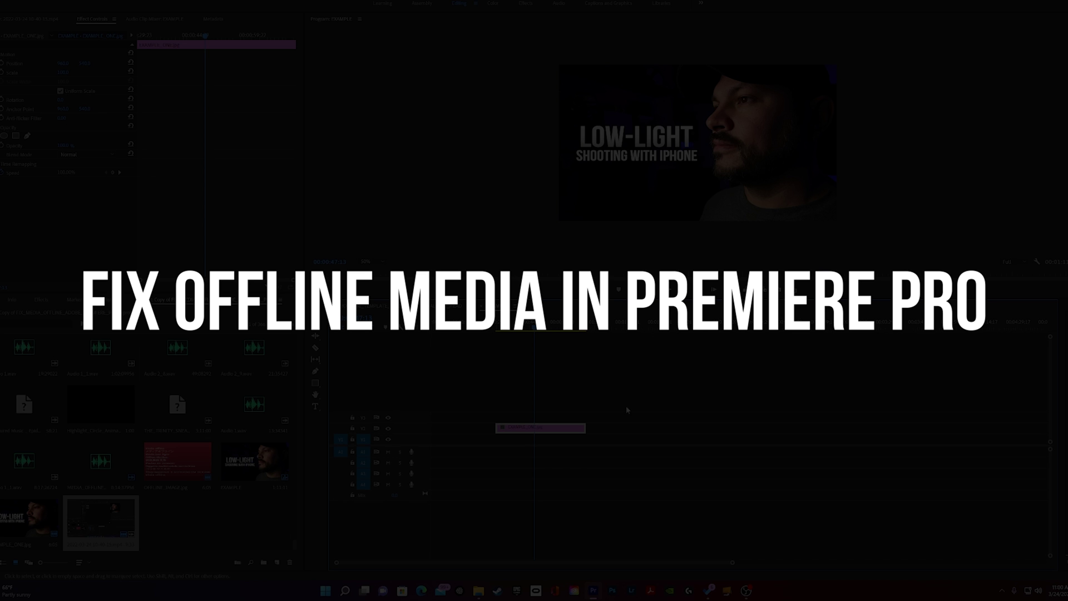
Select OFFLINE_IMAGE.jpg, scrub back to the LOW-LIGHT frame, and import the EXAMPLE_ONE image.
{"action": "left_click", "coordinate": [188, 466]}
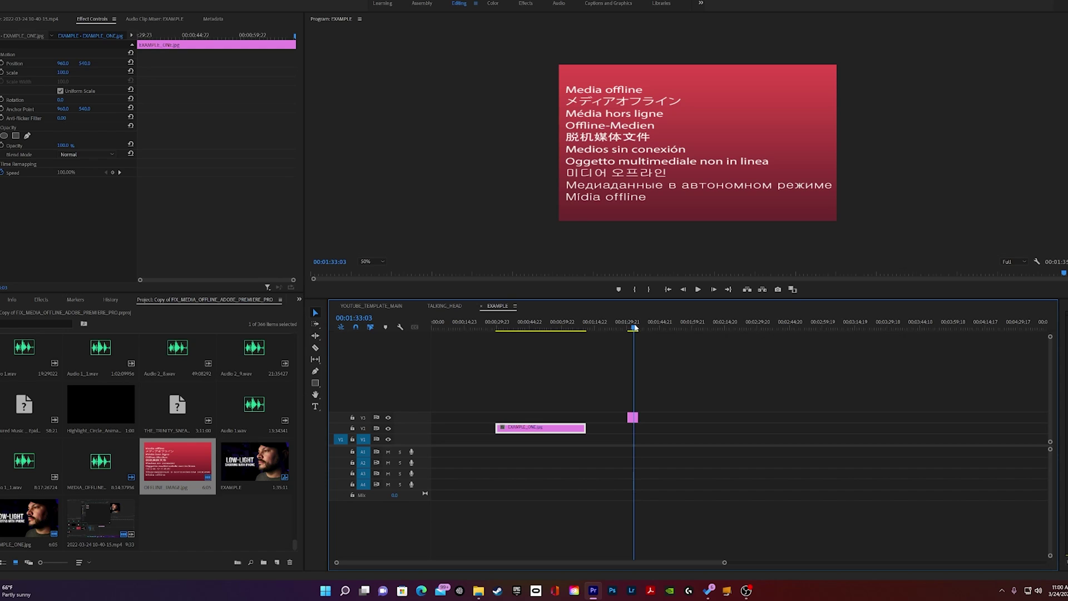
{"action": "left_click_drag", "start_coordinate": [538, 323], "coordinate": [556, 324]}
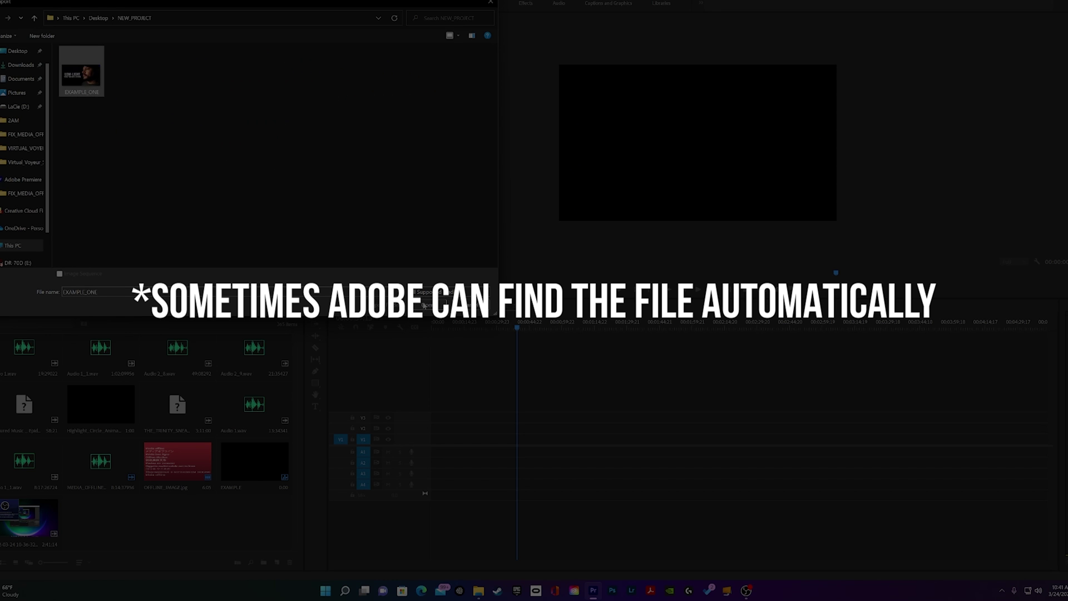
{"action": "left_click", "coordinate": [424, 305]}
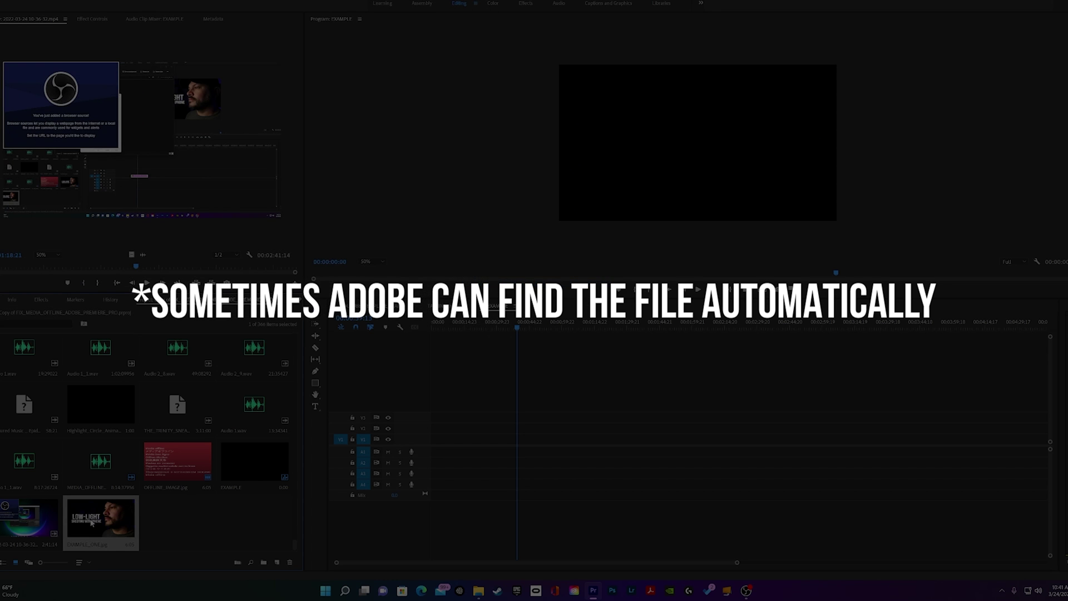
Put EXAMPLE_ONE on the timeline, then rename the file EXAMPLE_TWO via its Properties.
{"action": "left_click_drag", "start_coordinate": [92, 523], "coordinate": [508, 434]}
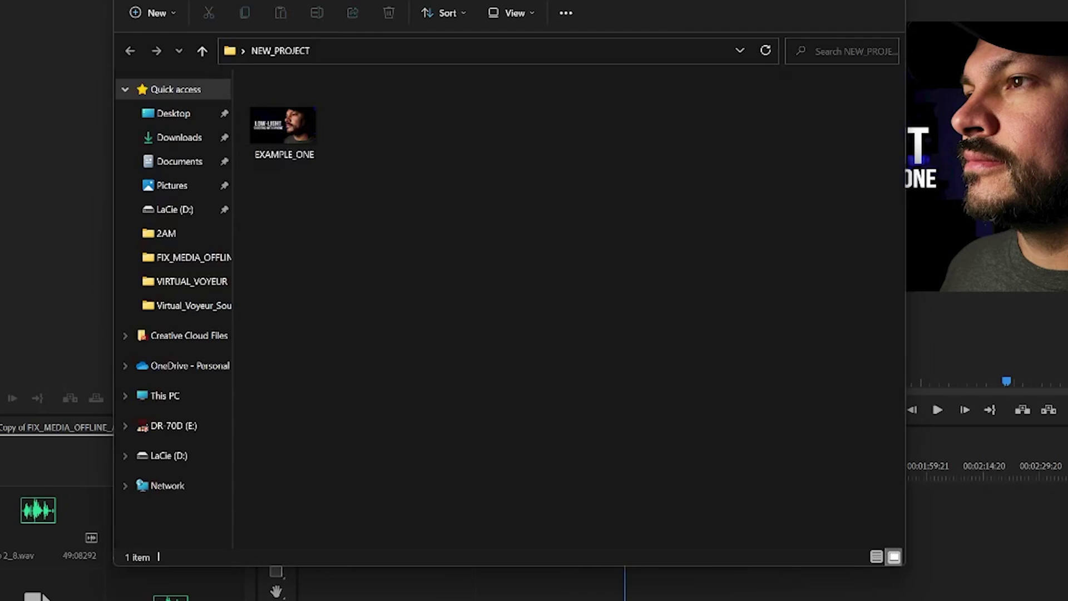
{"action": "right_click", "coordinate": [299, 154]}
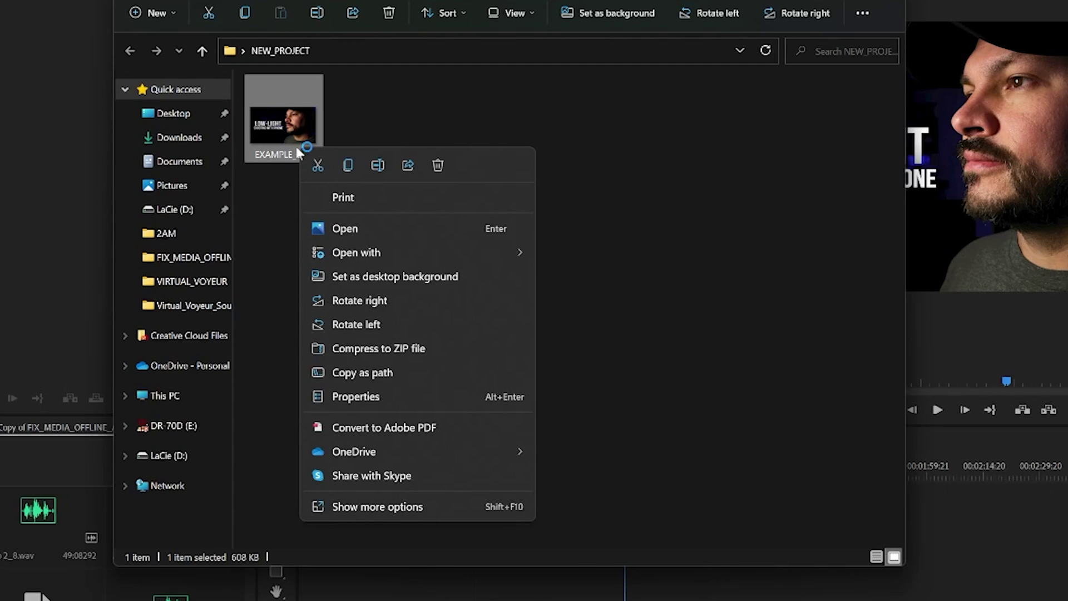
{"action": "left_click", "coordinate": [380, 396]}
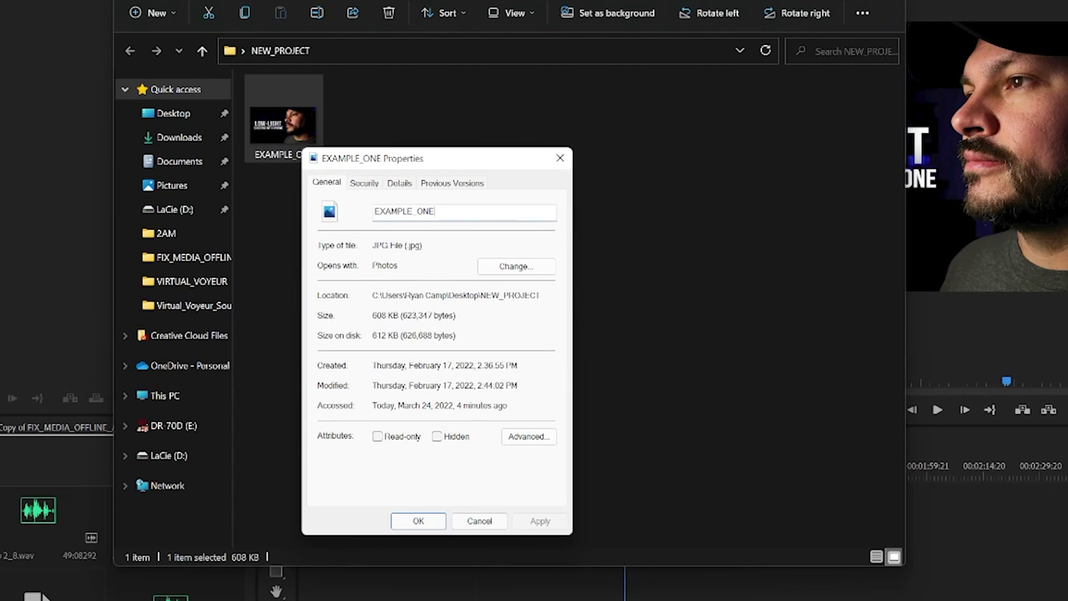
{"action": "key", "text": "BackSpace"}
{"action": "key", "text": "BackSpace"}
{"action": "key", "text": "BackSpace"}
{"action": "type", "text": "TWO"}
{"action": "left_click", "coordinate": [418, 521]}
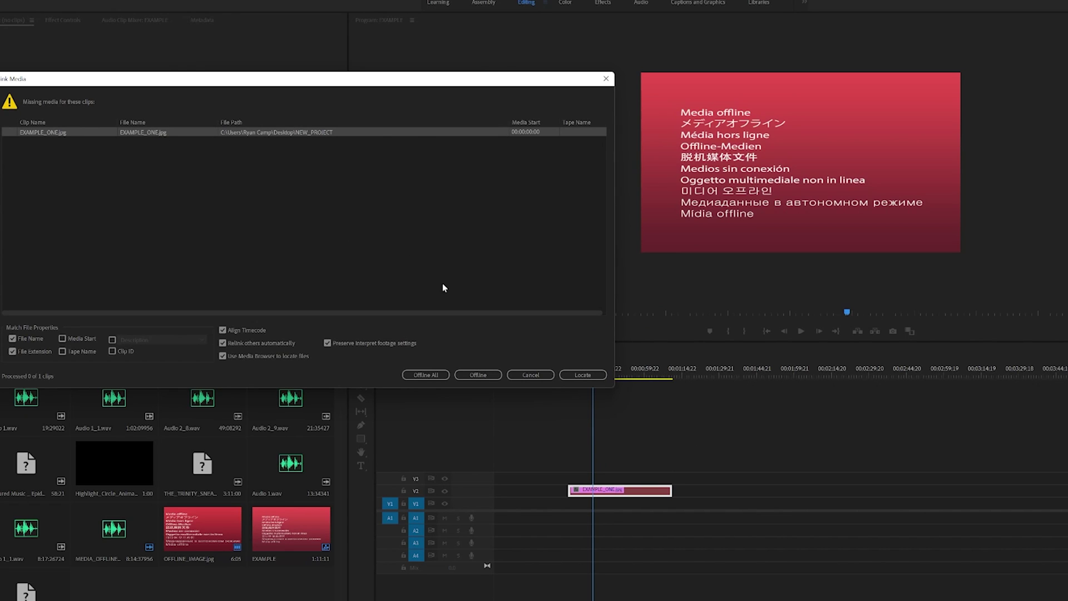
Try Locate with exact name matches, cancel, locate again, then call up the offline clip's options.
{"action": "left_click", "coordinate": [583, 375]}
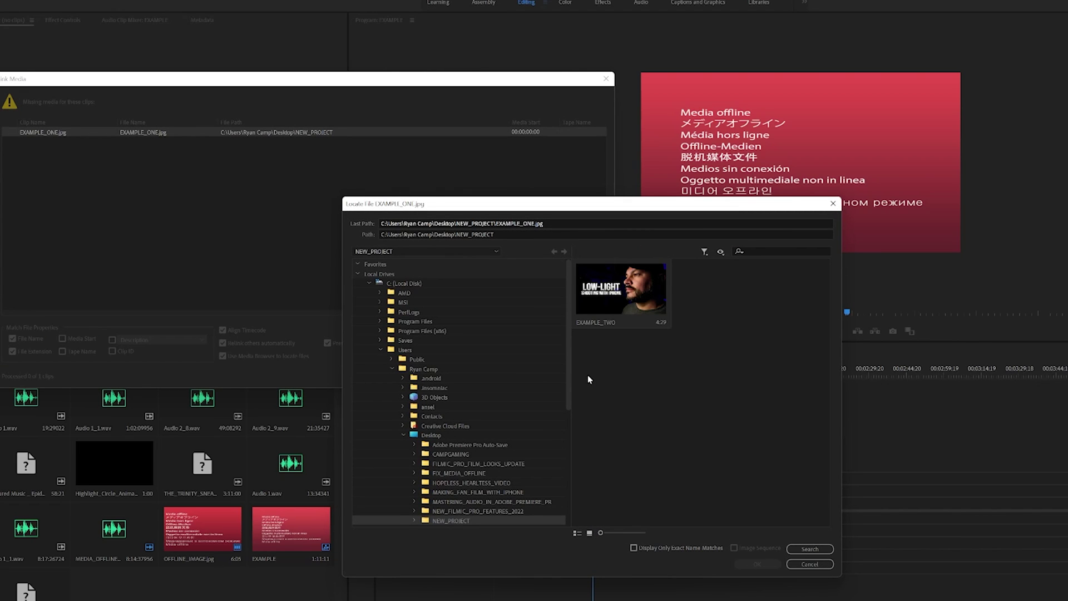
{"action": "left_click", "coordinate": [634, 549]}
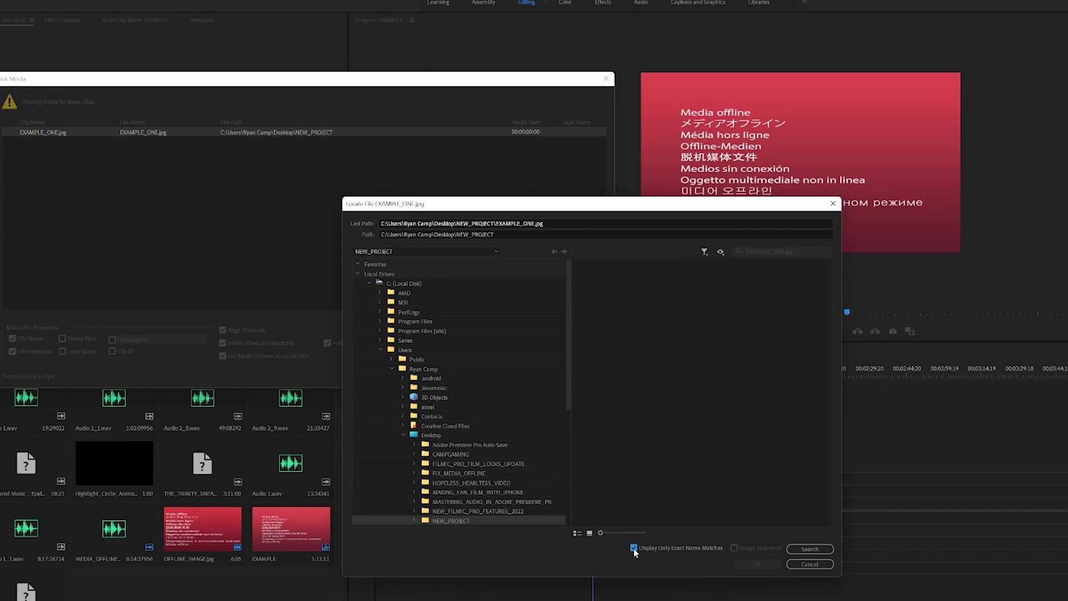
{"action": "left_click", "coordinate": [810, 550]}
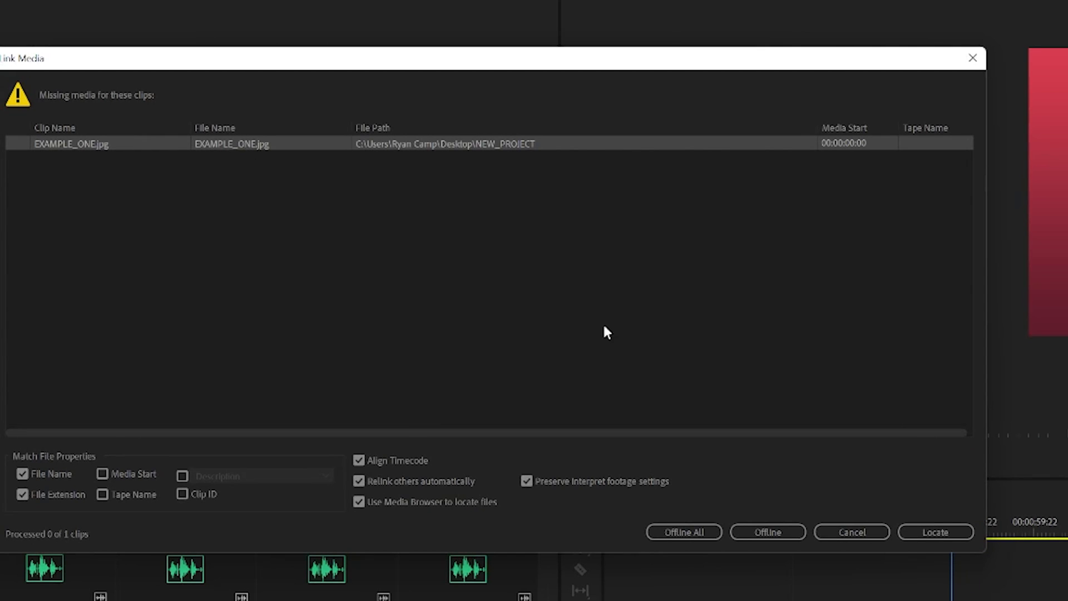
{"action": "left_click", "coordinate": [939, 533]}
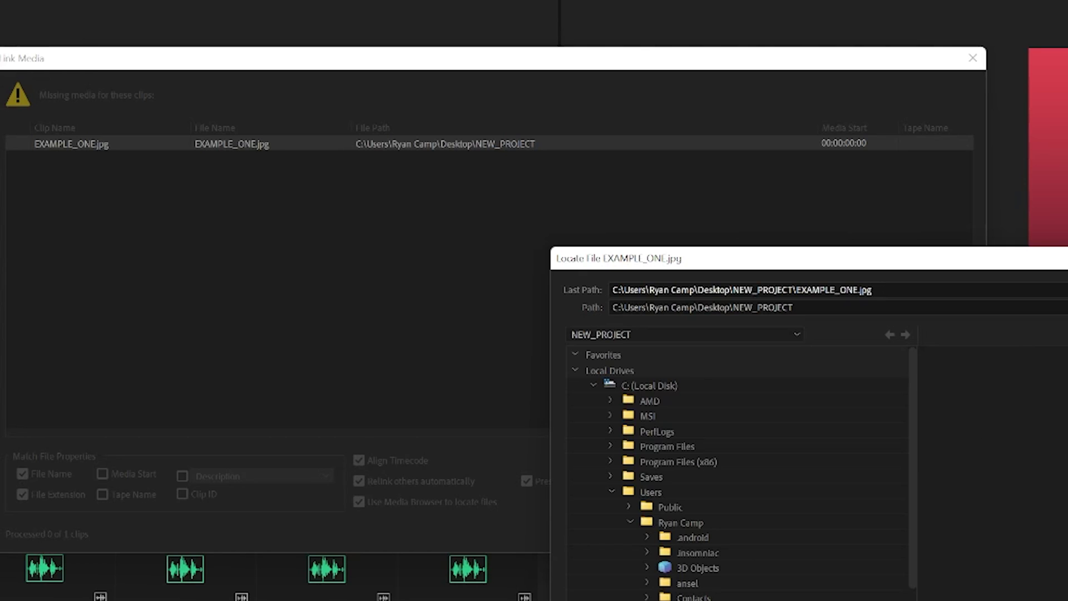
{"action": "right_click", "coordinate": [577, 520]}
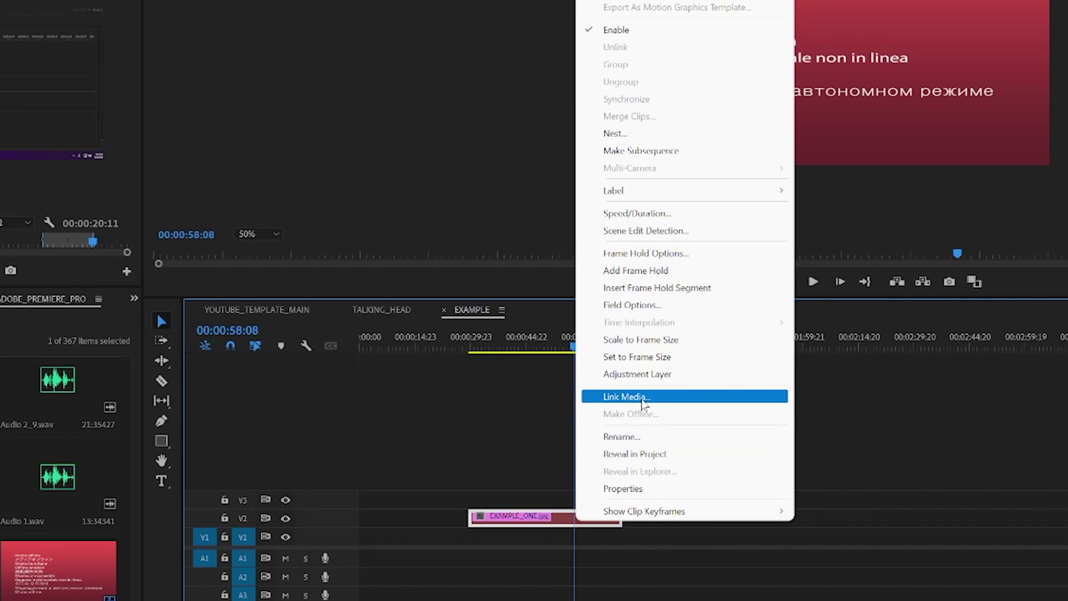
Reopen Link Media's Locate browser with exact-name matching turned off so EXAMPLE_TWO shows.
{"action": "left_click", "coordinate": [643, 399]}
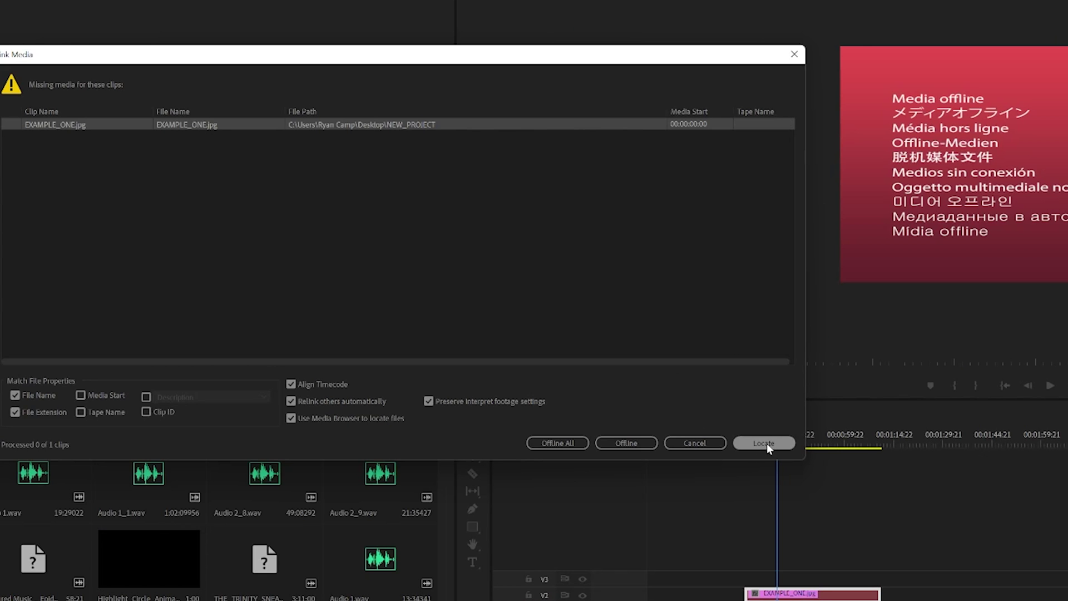
{"action": "left_click", "coordinate": [766, 443]}
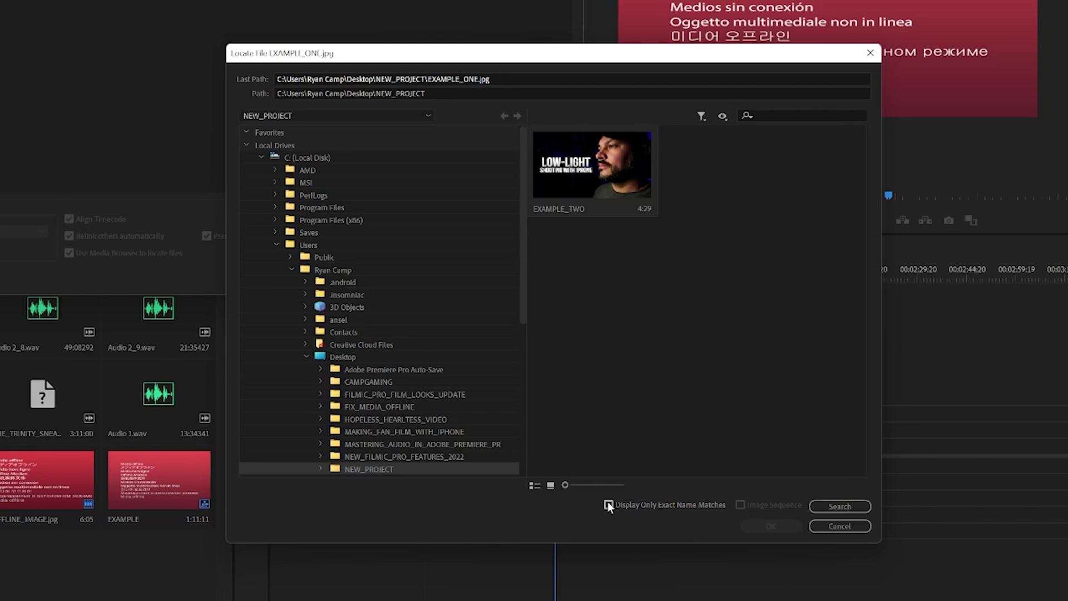
{"action": "left_click", "coordinate": [609, 505]}
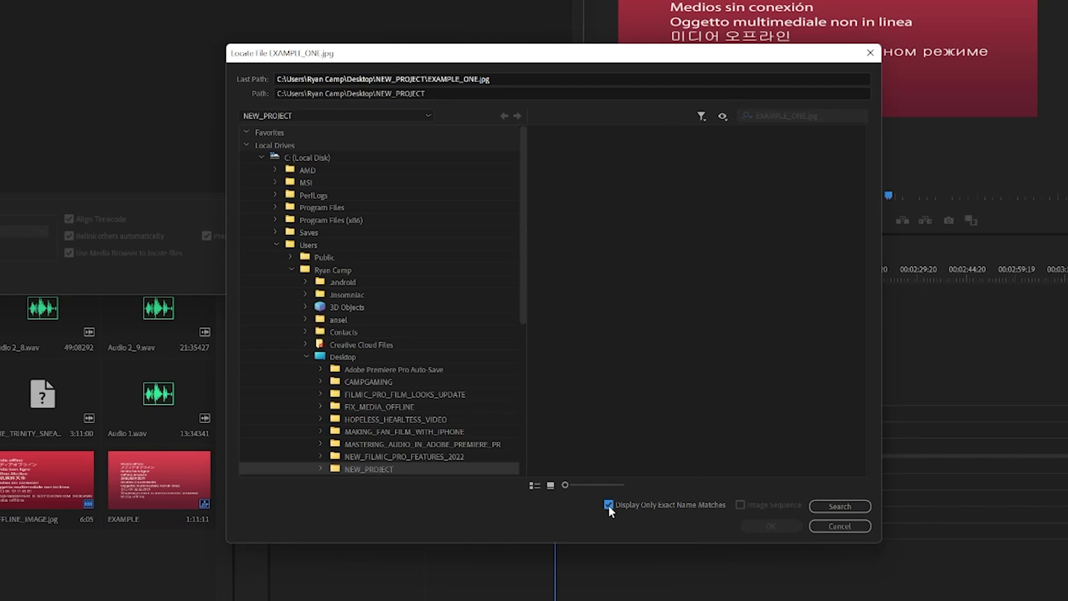
{"action": "left_click", "coordinate": [609, 506]}
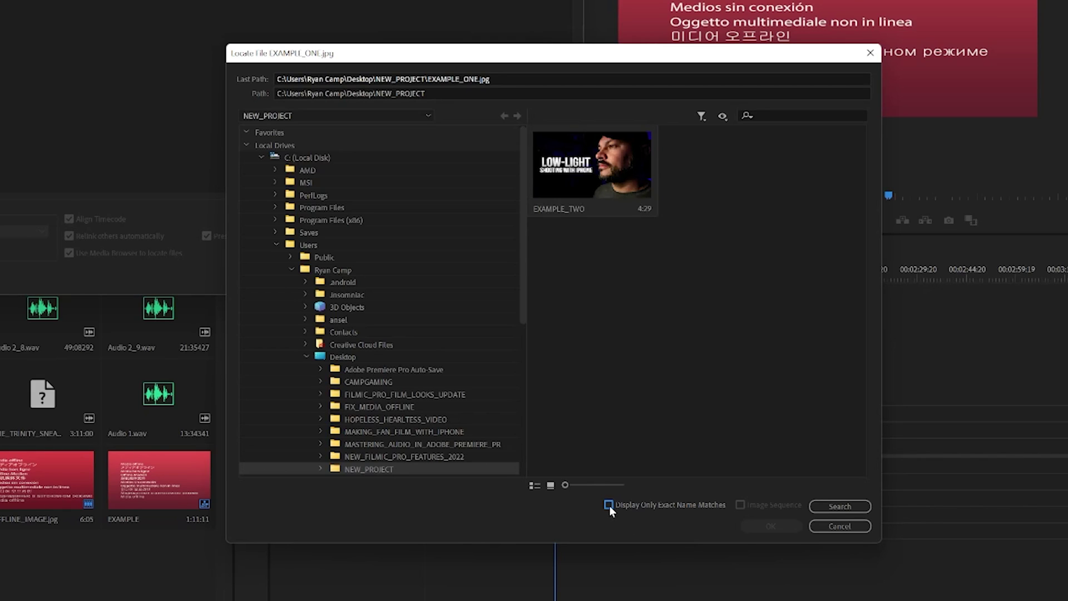
Search the drive for 'EXAMPLE ONE', stop the search, and clear the search field.
{"action": "left_click", "coordinate": [766, 114]}
{"action": "type", "text": "EXAM"}
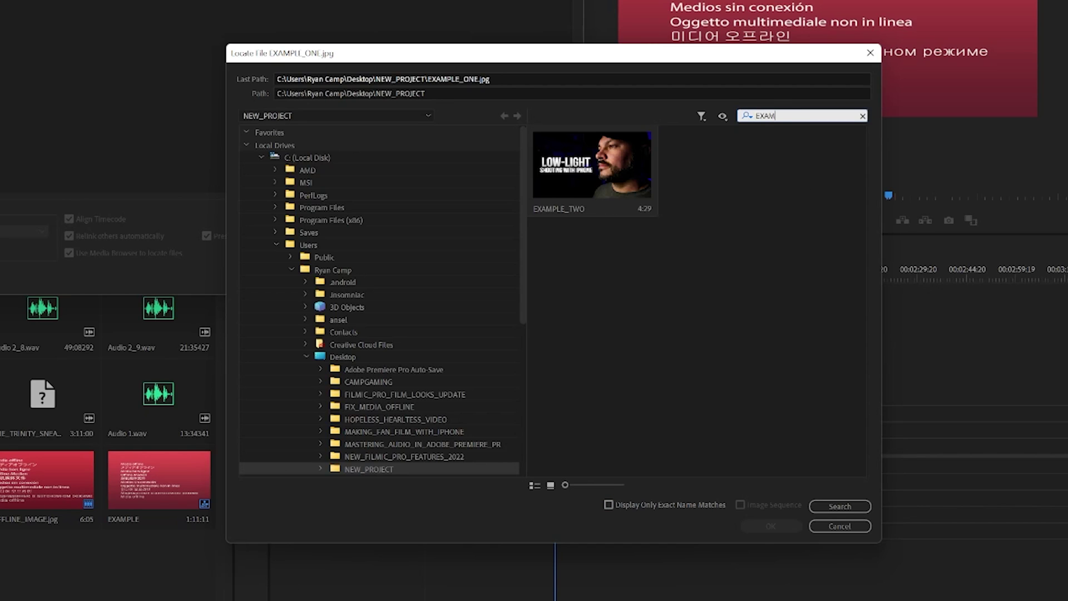
{"action": "type", "text": "PLE ONE"}
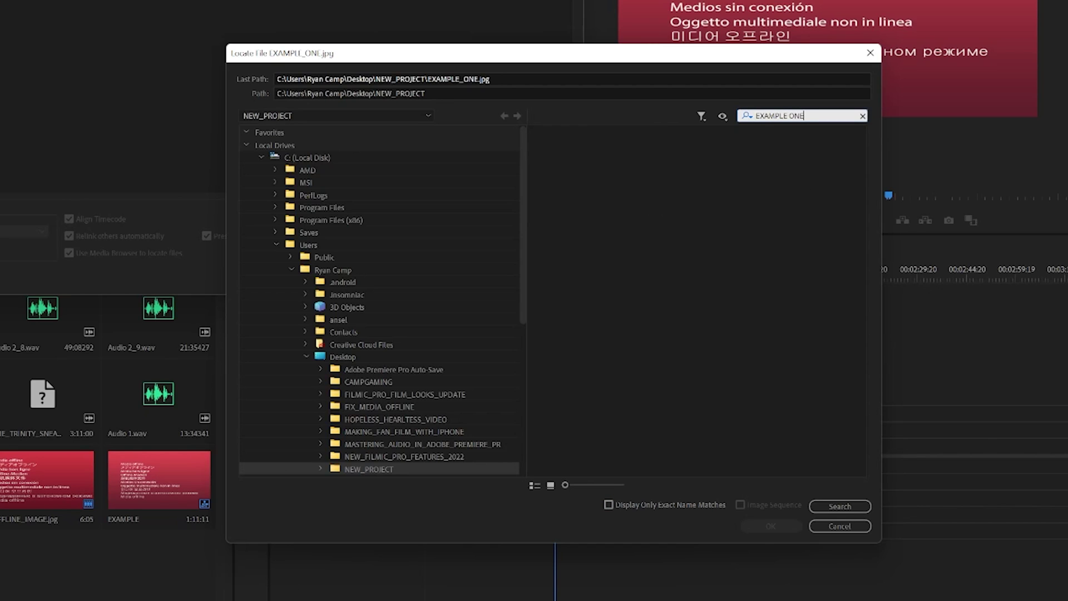
{"action": "left_click", "coordinate": [837, 506]}
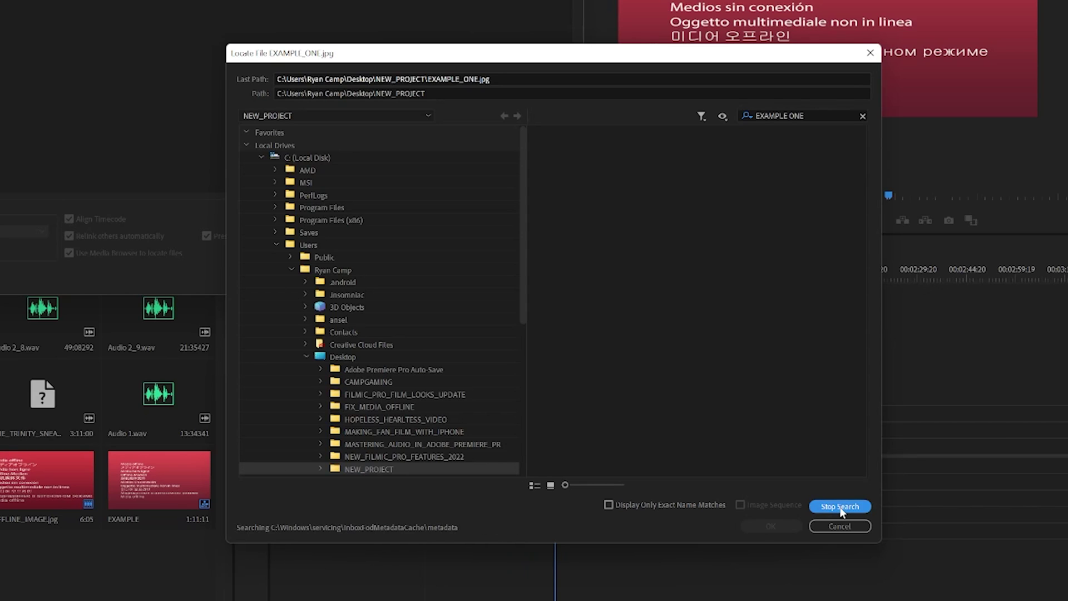
{"action": "left_click", "coordinate": [841, 506]}
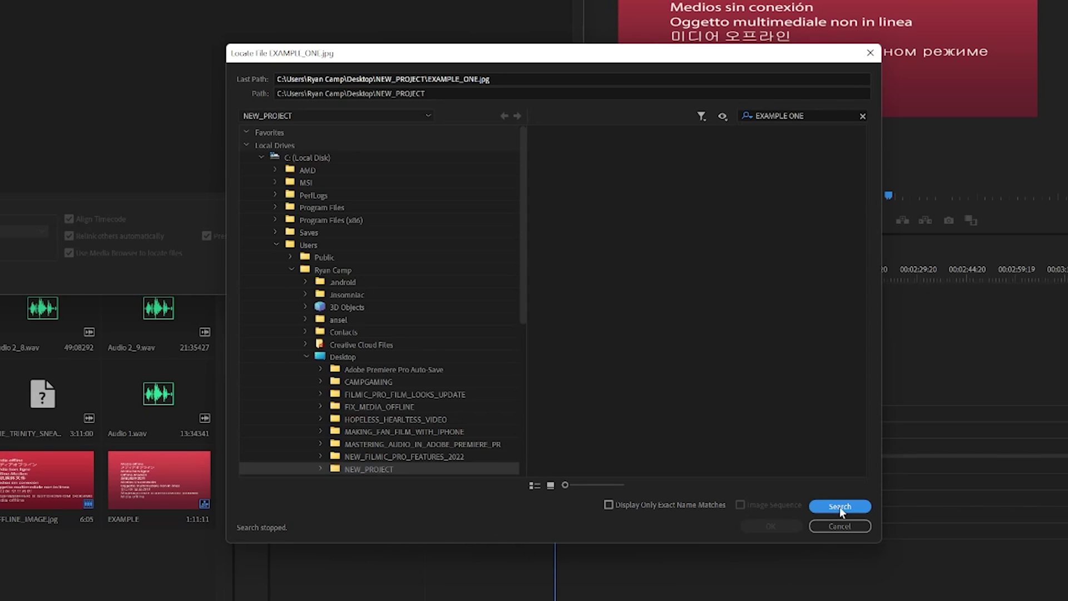
{"action": "left_click", "coordinate": [863, 115]}
Pick EXAMPLE_TWO as the replacement file and confirm the relink.
{"action": "left_click", "coordinate": [606, 182]}
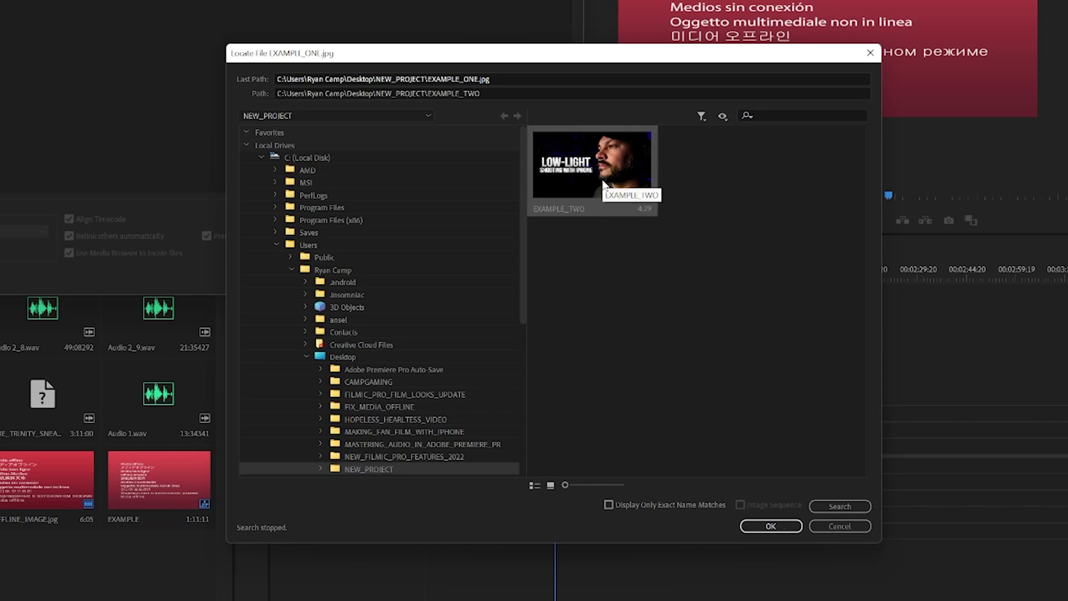
{"action": "left_click", "coordinate": [772, 527]}
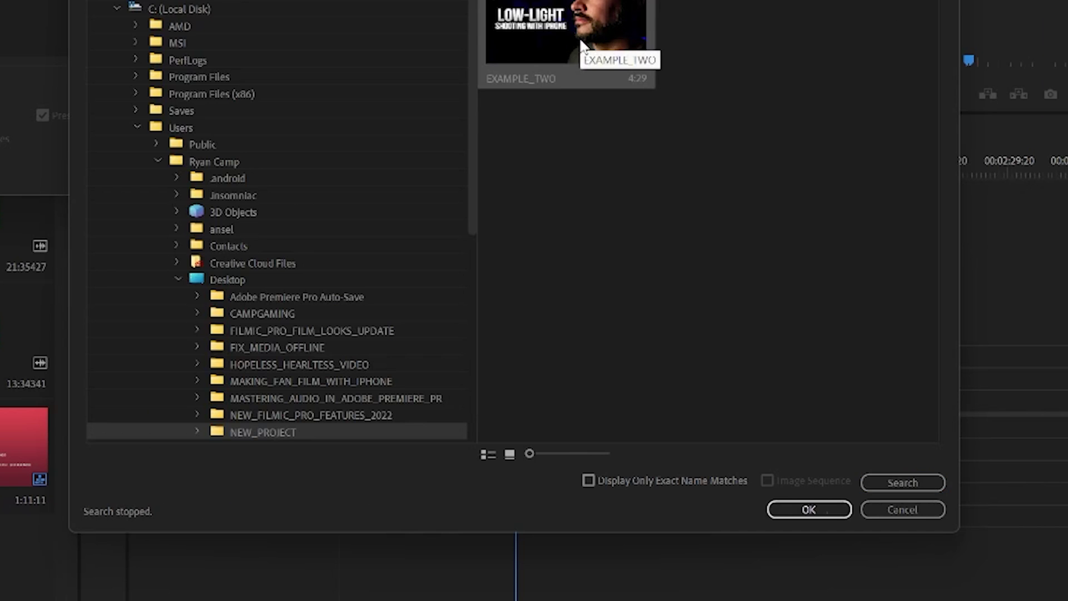
{"action": "left_click", "coordinate": [809, 510]}
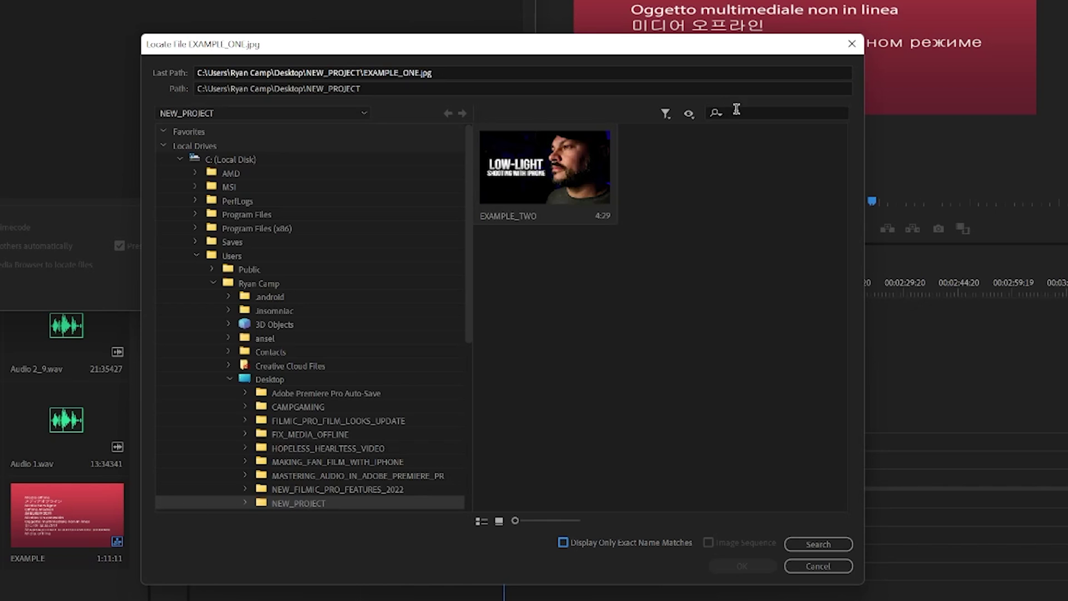
Search for 'EXAMPLE_ONE', stop the search, and clear the search term.
{"action": "type", "text": "EXA"}
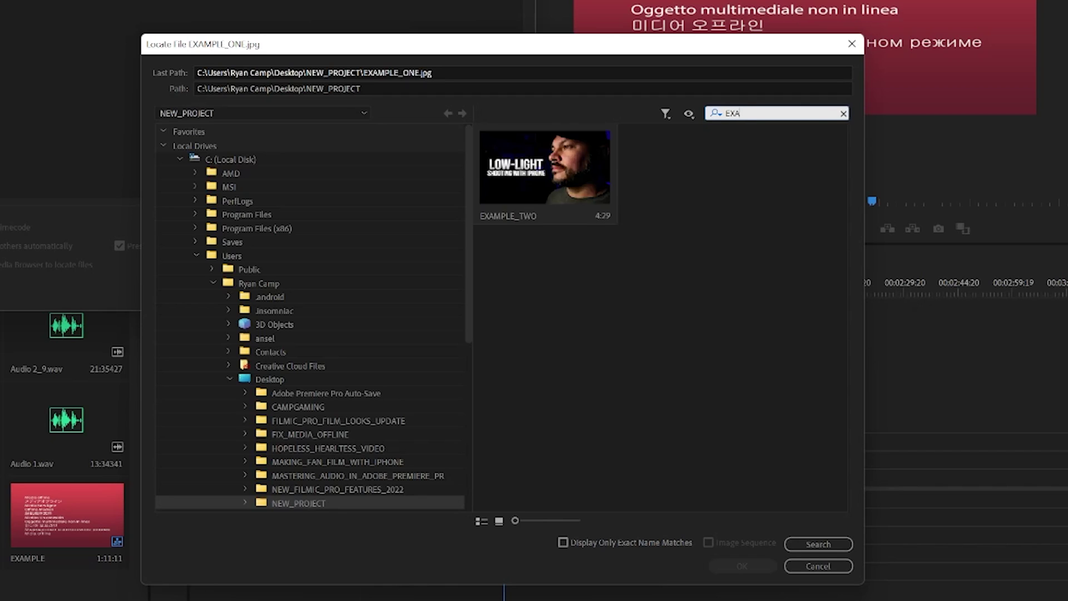
{"action": "type", "text": "MPLE_ONE"}
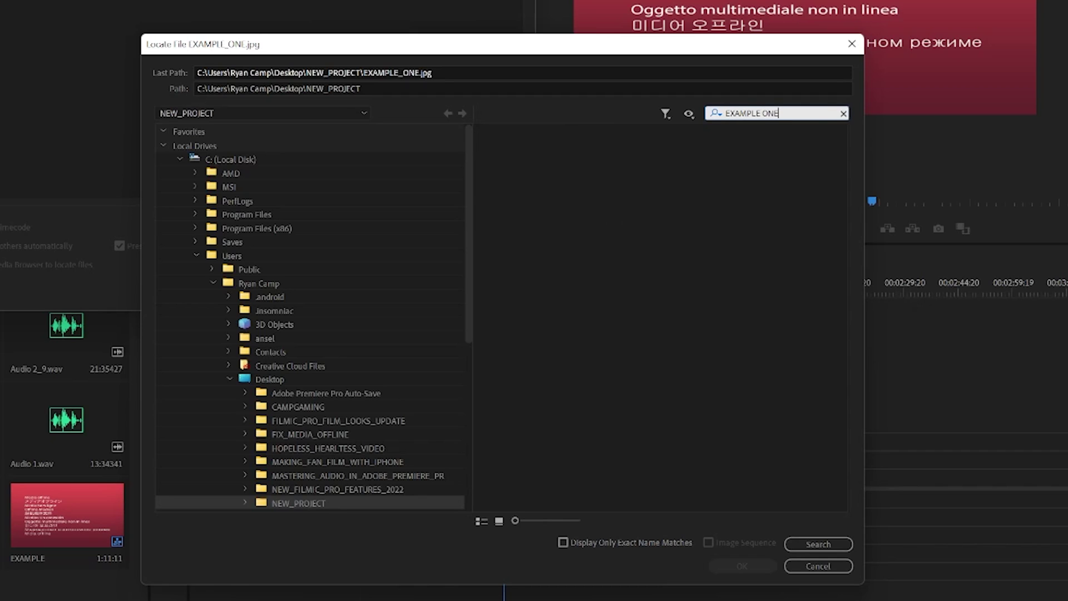
{"action": "left_click", "coordinate": [817, 543]}
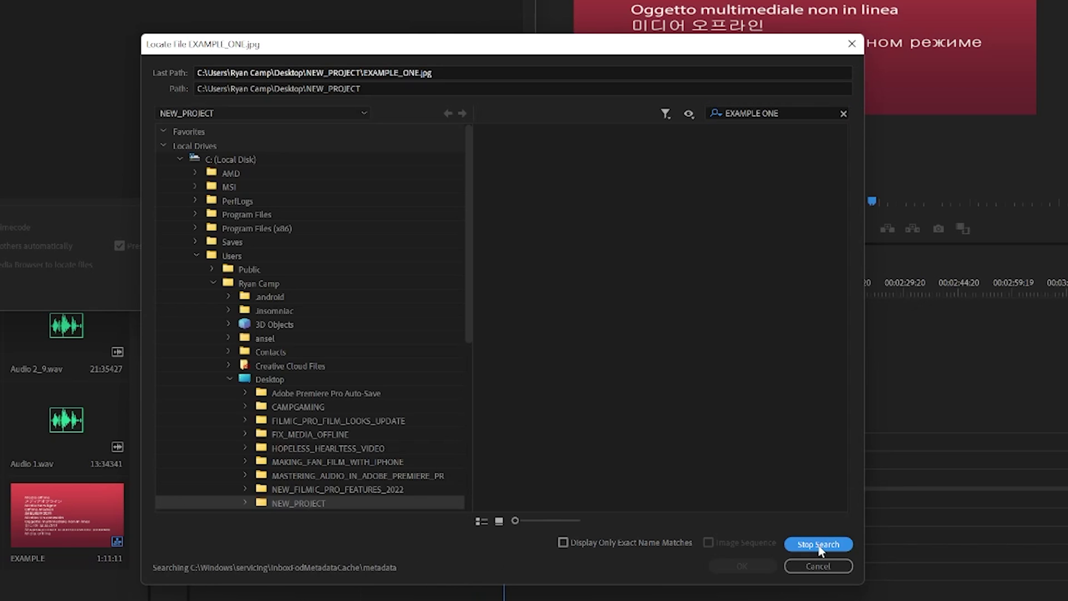
{"action": "left_click", "coordinate": [818, 544]}
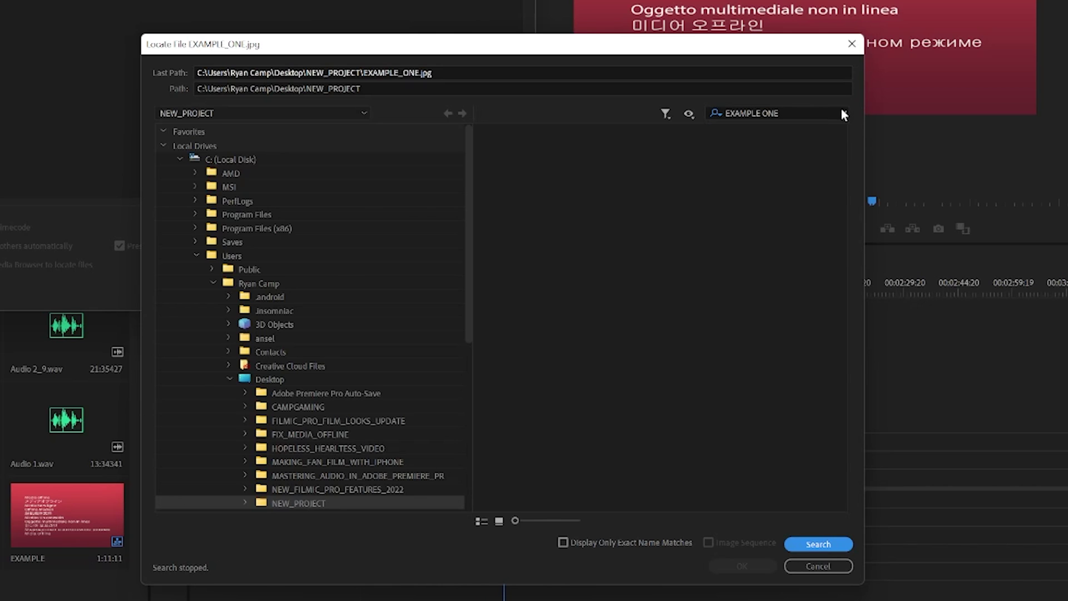
{"action": "left_click", "coordinate": [843, 113]}
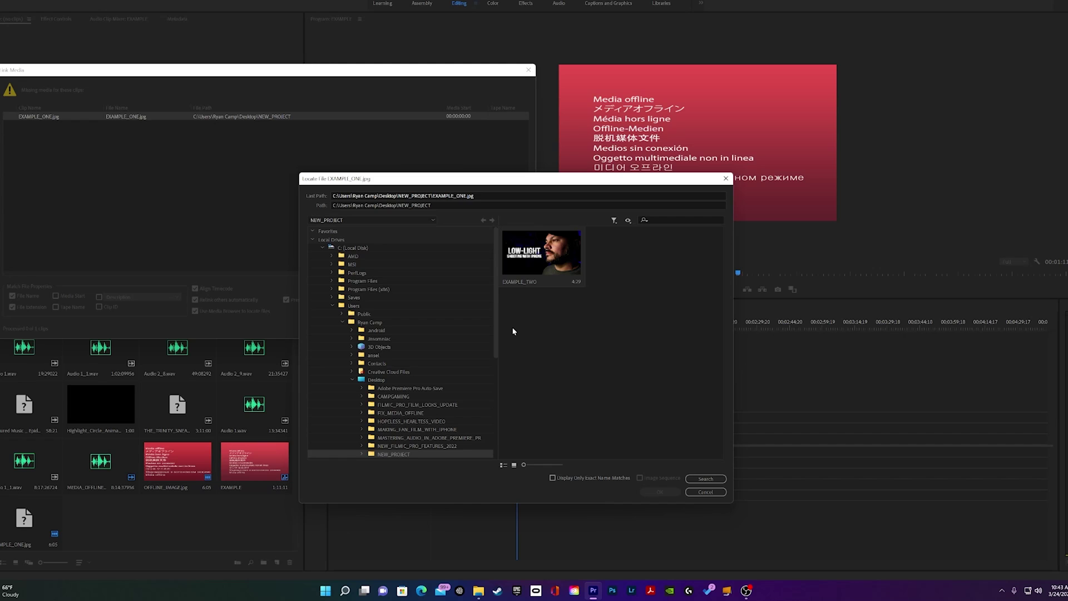
Toggle exact name matches on and off, then start typing 'EXAMPLE O' as a new search.
{"action": "left_click", "coordinate": [552, 478]}
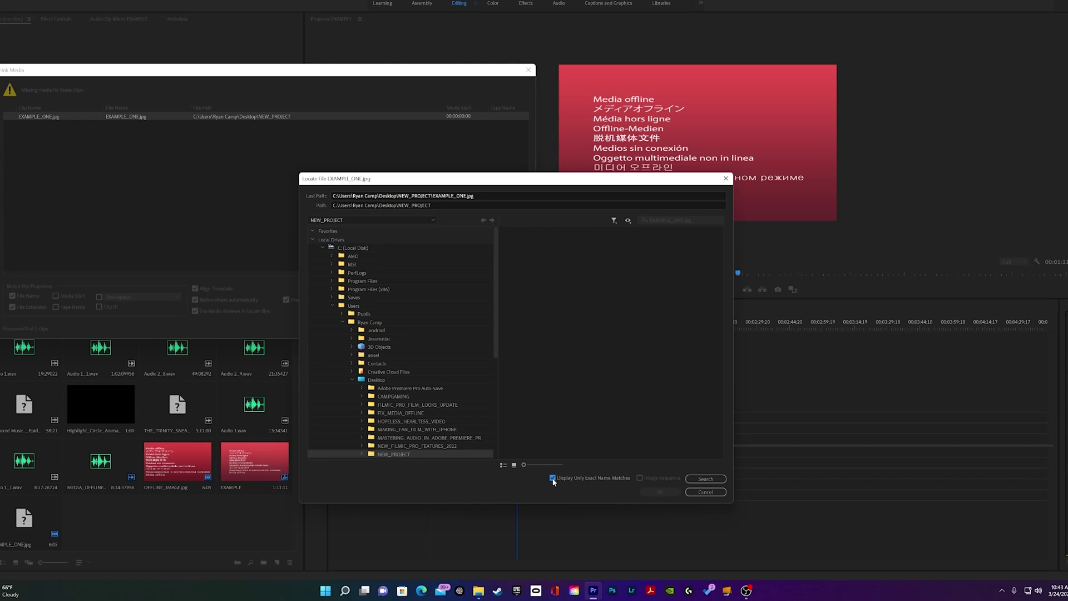
{"action": "left_click", "coordinate": [553, 479]}
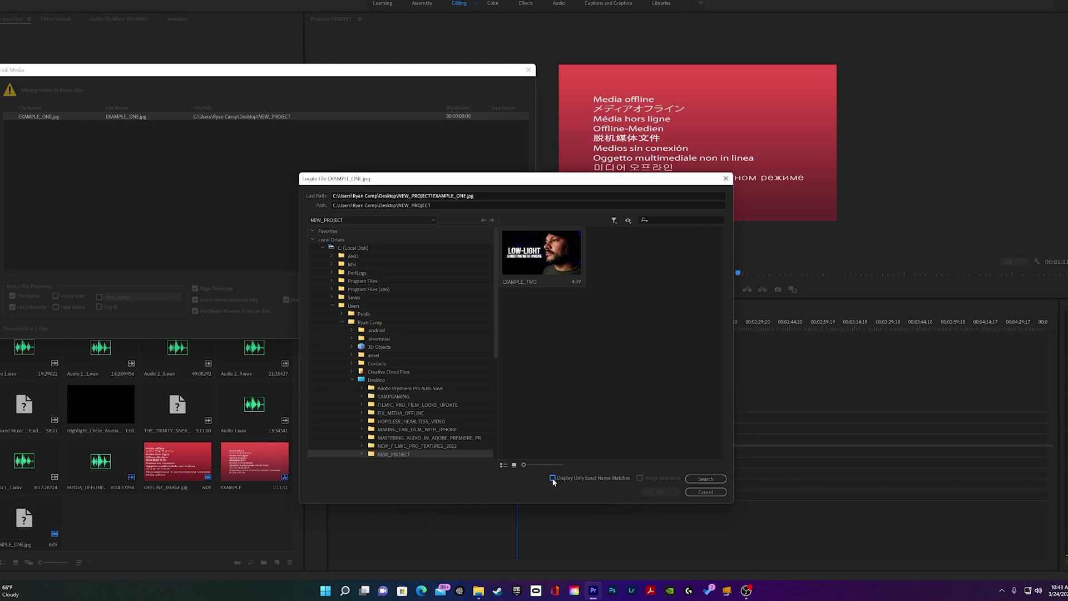
{"action": "left_click", "coordinate": [655, 220]}
{"action": "type", "text": "EX"}
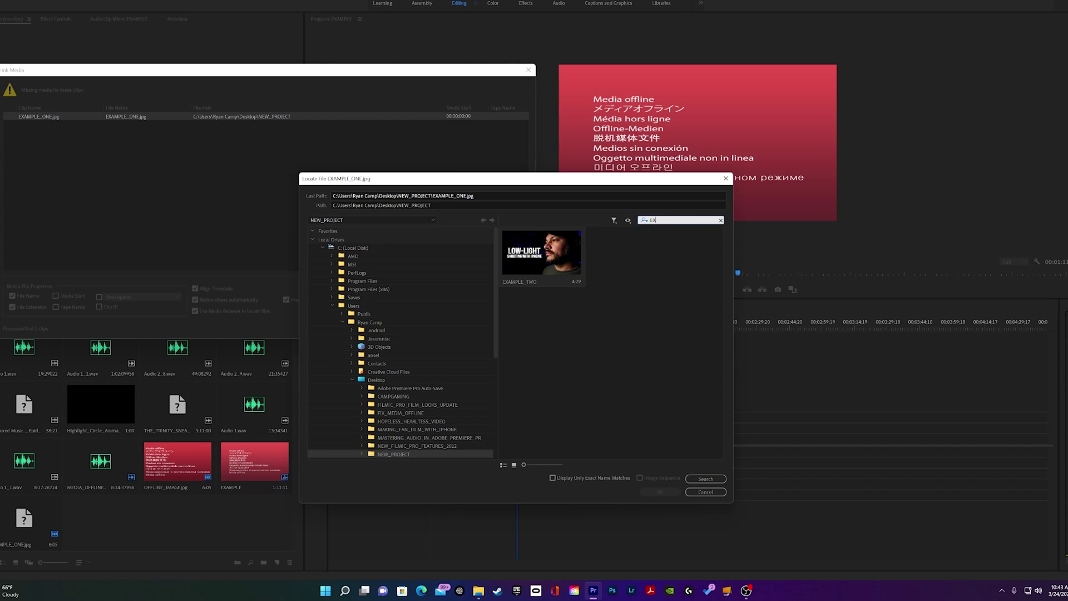
{"action": "type", "text": "AMPLE O"}
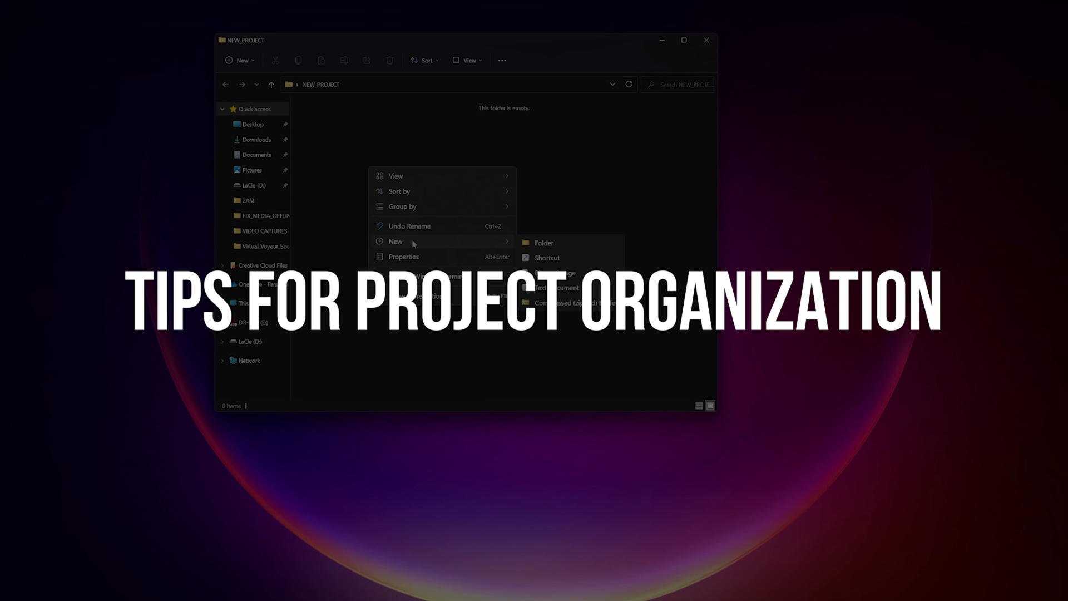
Create VIDEO and AUDIO subfolders inside NEW_PROJECT.
{"action": "left_click", "coordinate": [544, 243]}
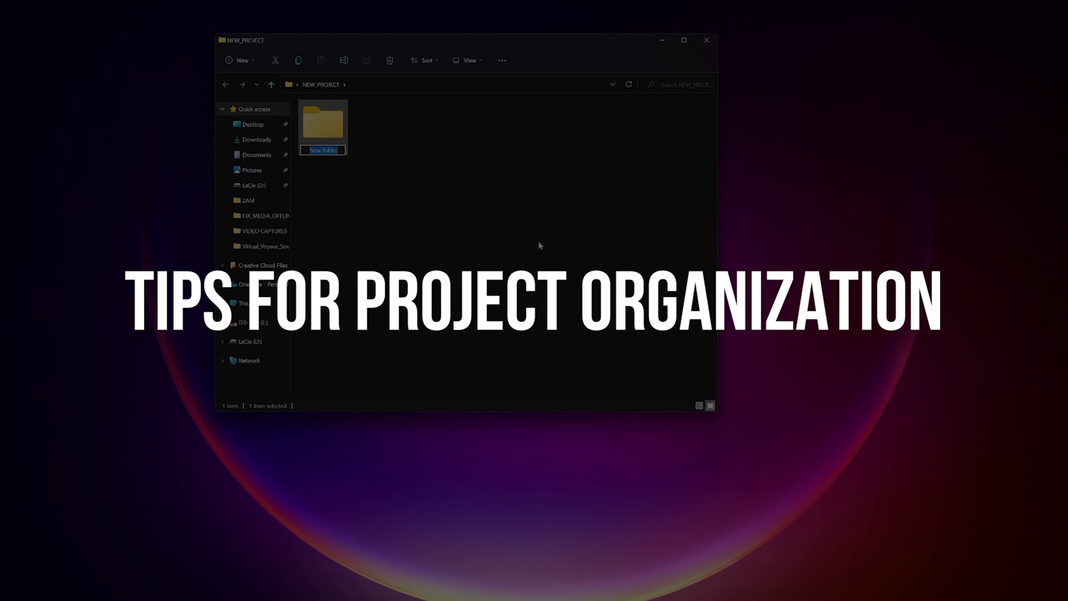
{"action": "type", "text": "VIDEO"}
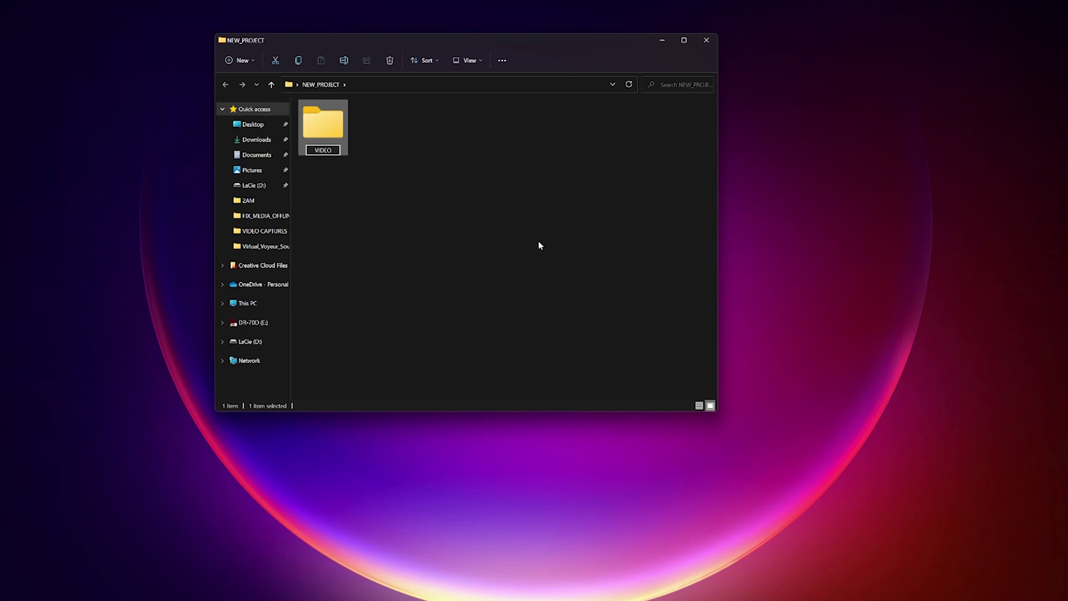
{"action": "left_click", "coordinate": [436, 198]}
{"action": "right_click", "coordinate": [438, 198]}
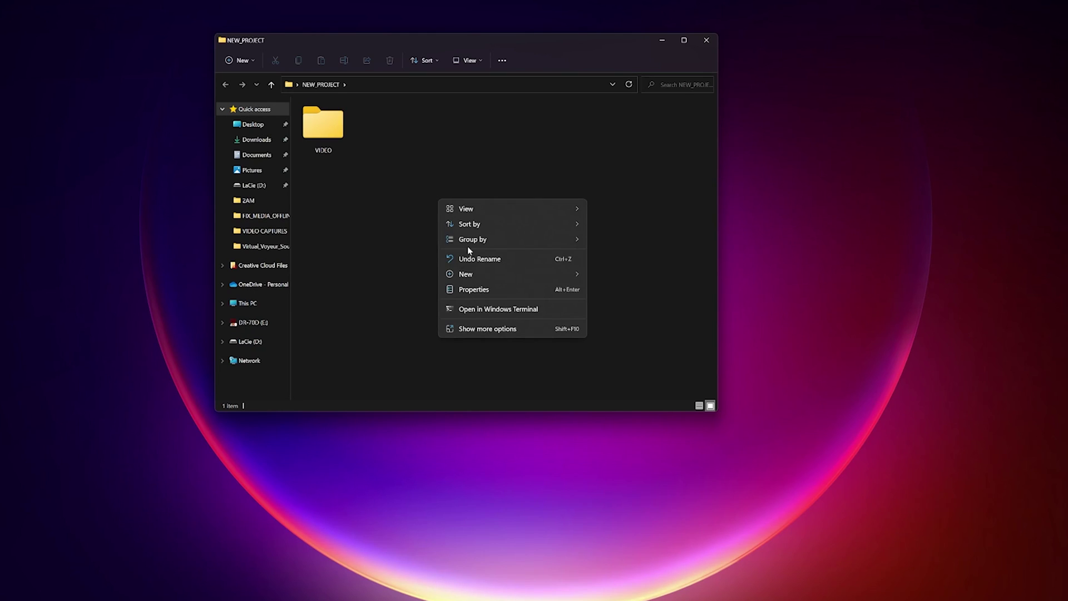
{"action": "mouse_move", "coordinate": [470, 273]}
{"action": "left_click", "coordinate": [608, 276]}
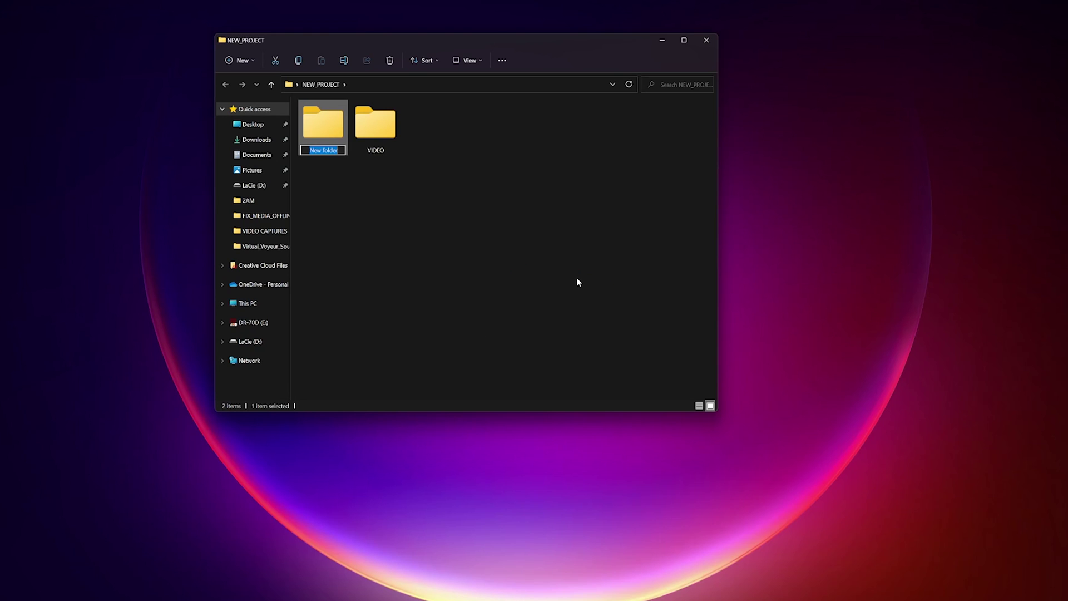
{"action": "type", "text": "AUDIO"}
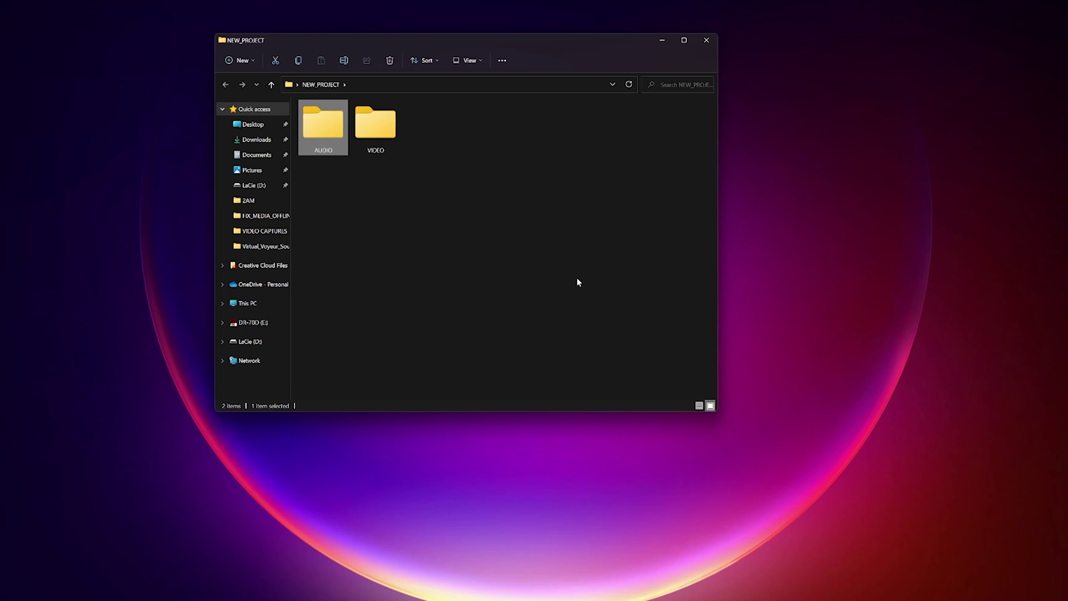
{"action": "left_click", "coordinate": [470, 267]}
Add MUSIC and GRAPHICS subfolders, correcting the mistyped MUSIC name.
{"action": "right_click", "coordinate": [469, 267]}
{"action": "mouse_move", "coordinate": [510, 344]}
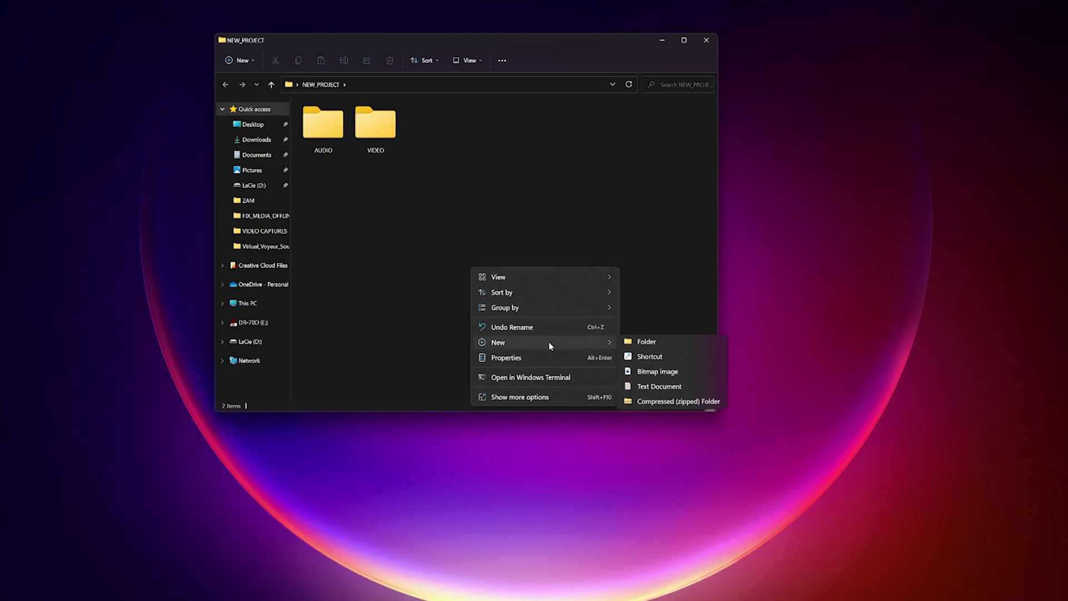
{"action": "left_click", "coordinate": [645, 342]}
{"action": "key", "text": "BackSpace"}
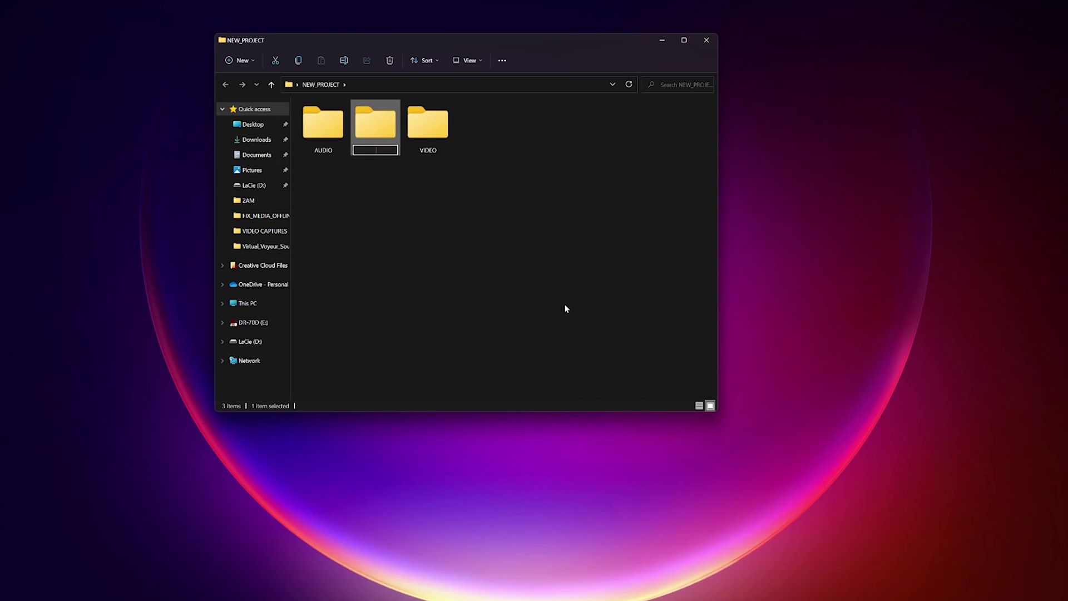
{"action": "type", "text": "MUIS++"}
{"action": "key", "text": "BackSpace"}
{"action": "key", "text": "BackSpace"}
{"action": "key", "text": "BackSpace"}
{"action": "key", "text": "BackSpace"}
{"action": "key", "text": "BackSpace"}
{"action": "key", "text": "BackSpace"}
{"action": "type", "text": "MUSIC"}
{"action": "key", "text": "Return"}
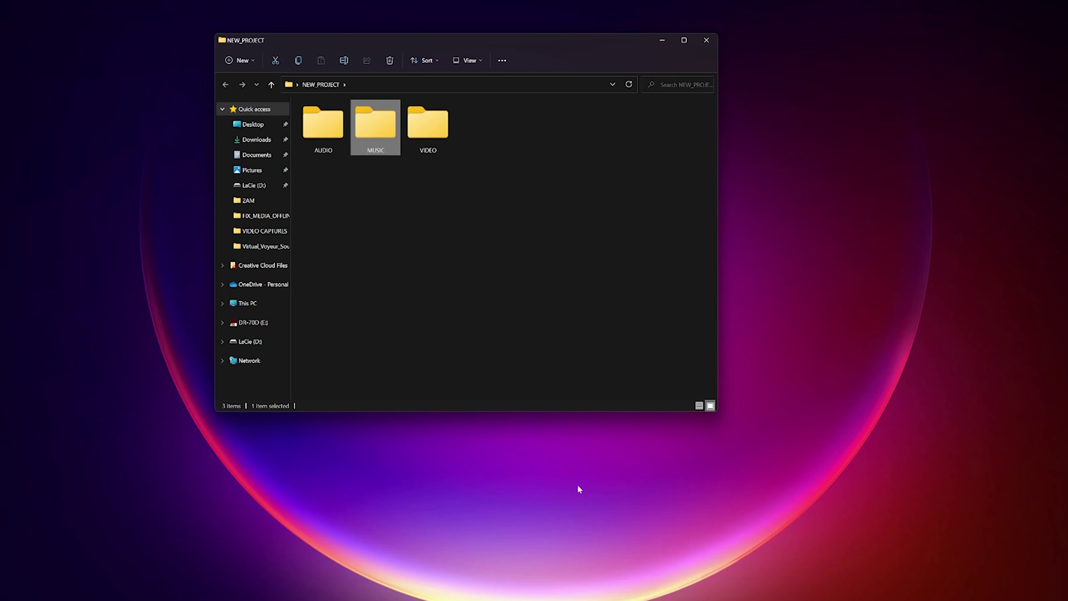
{"action": "right_click", "coordinate": [473, 171]}
{"action": "mouse_move", "coordinate": [553, 249]}
{"action": "left_click", "coordinate": [640, 245]}
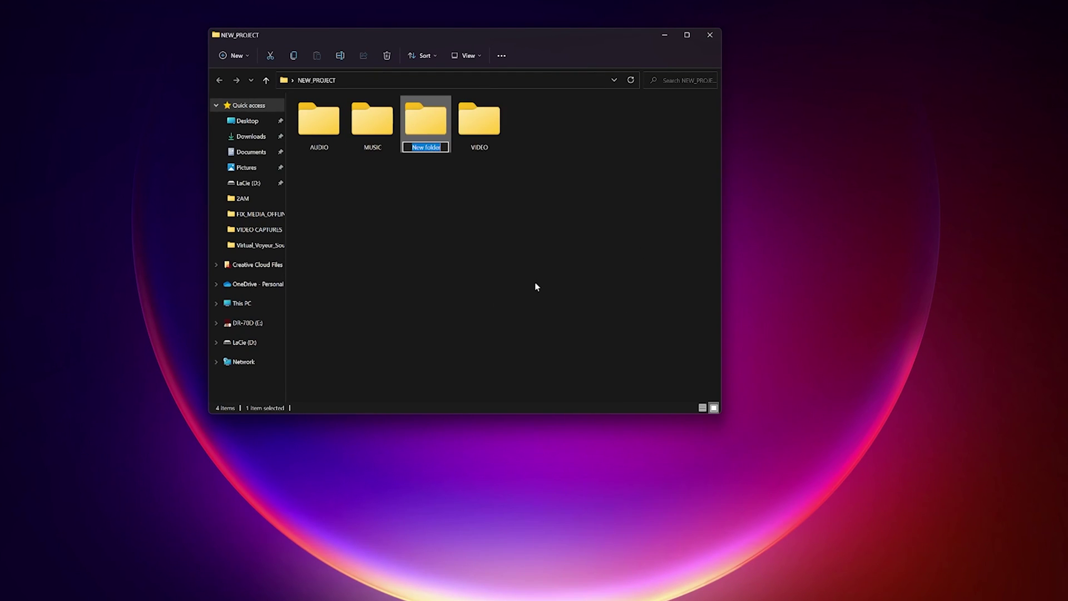
{"action": "type", "text": "GRAPHICS"}
{"action": "key", "text": "Return"}
{"action": "left_click", "coordinate": [529, 272]}
Add an EXPORT subfolder, then create a desktop folder named NEW_PROJECT.
{"action": "right_click", "coordinate": [529, 272]}
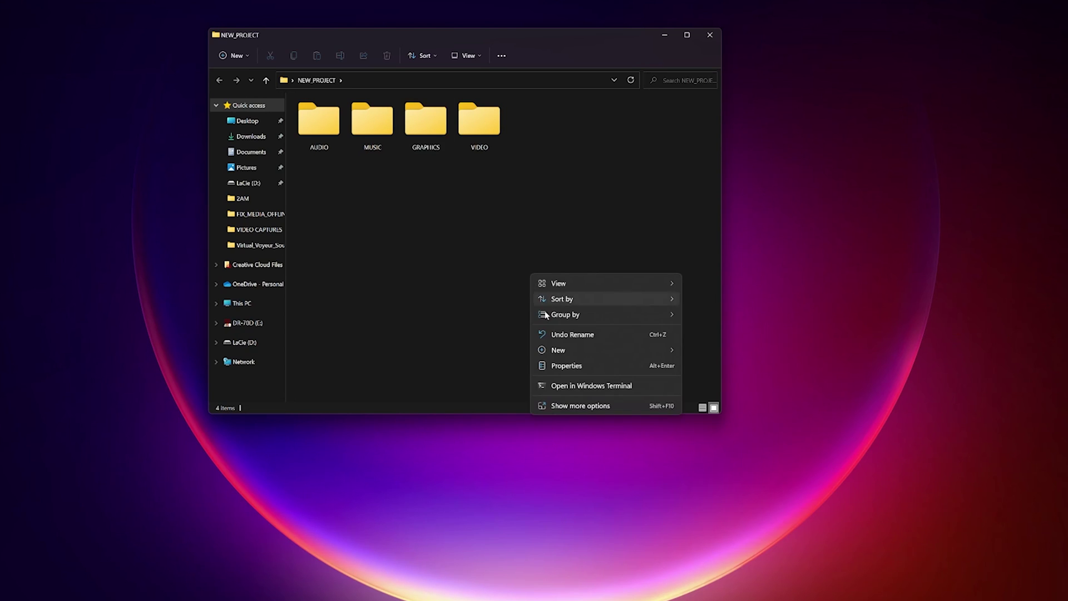
{"action": "mouse_move", "coordinate": [553, 349]}
{"action": "left_click", "coordinate": [702, 351]}
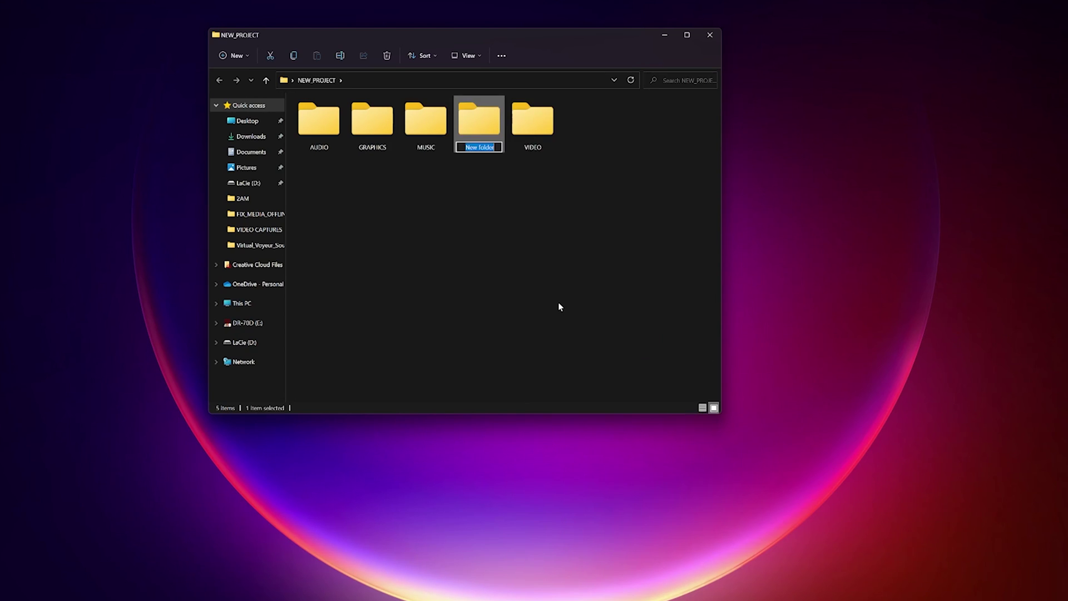
{"action": "type", "text": "EXPORT"}
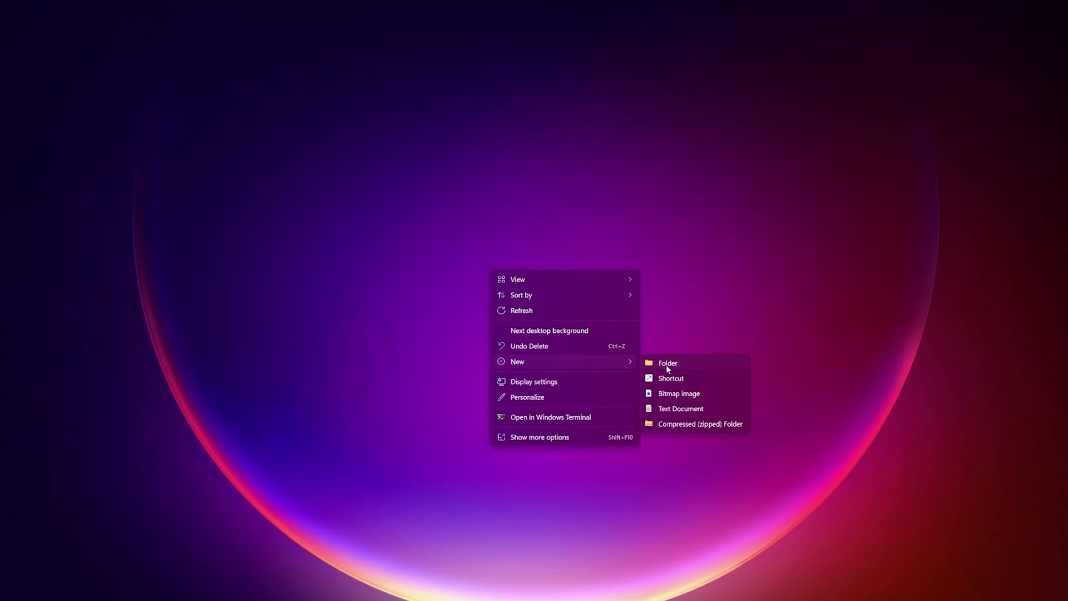
{"action": "left_click", "coordinate": [669, 371]}
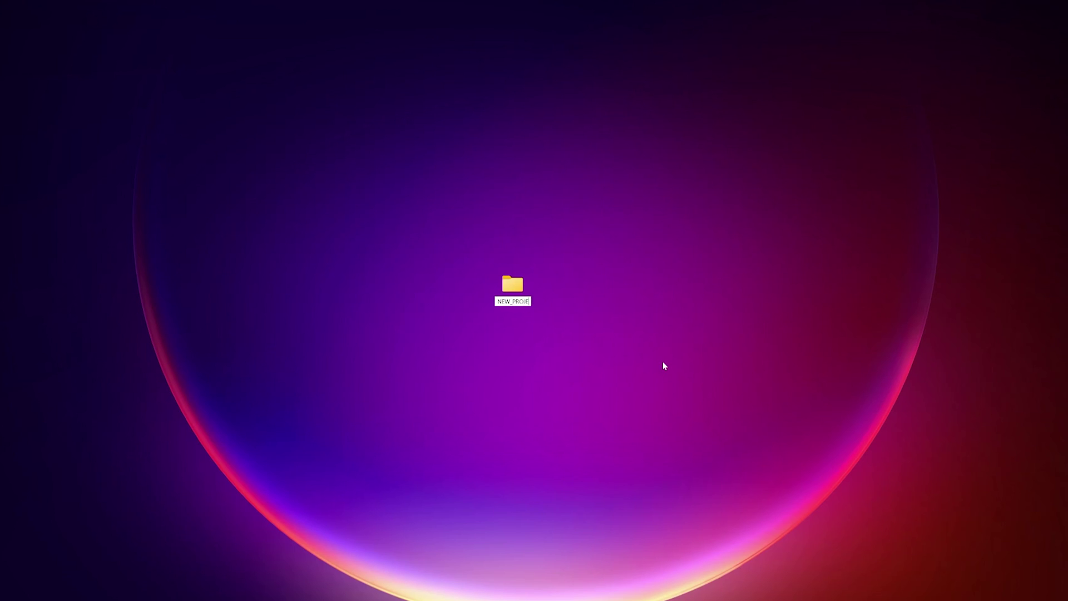
{"action": "type", "text": "CT"}
Commit the NEW_PROJECT folder name and add VIDEO and AUDIO subfolders inside it.
{"action": "key", "text": "Return"}
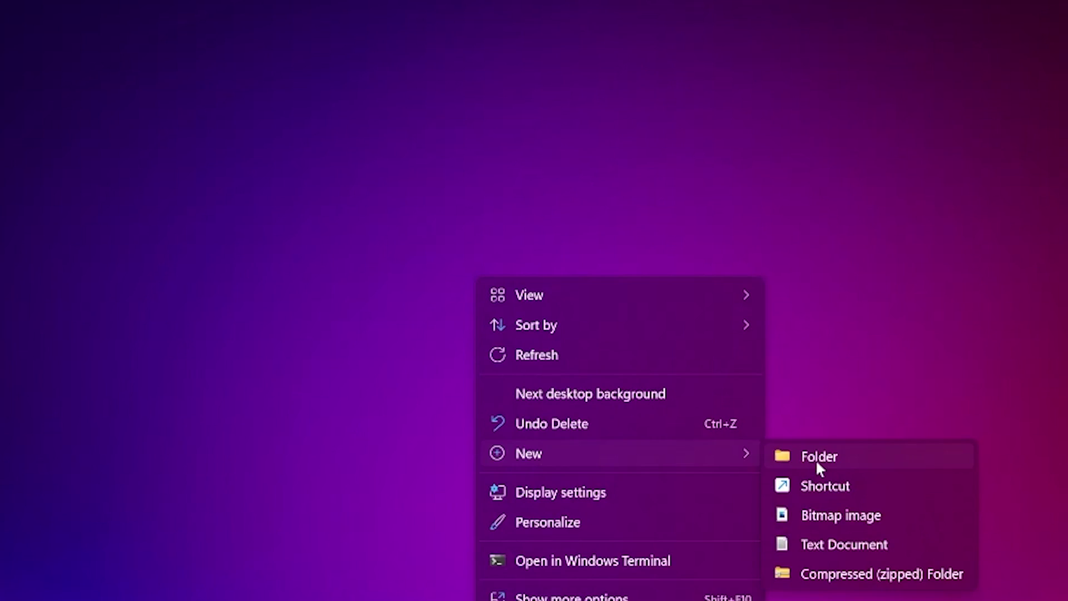
{"action": "left_click", "coordinate": [821, 466]}
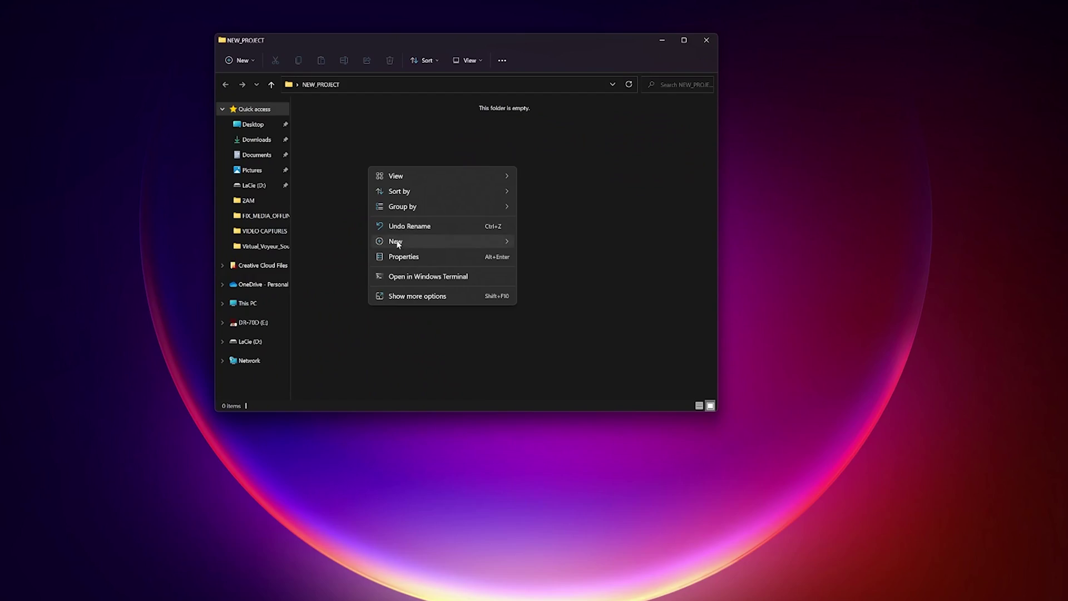
{"action": "left_click", "coordinate": [539, 243]}
{"action": "type", "text": "VIDEO"}
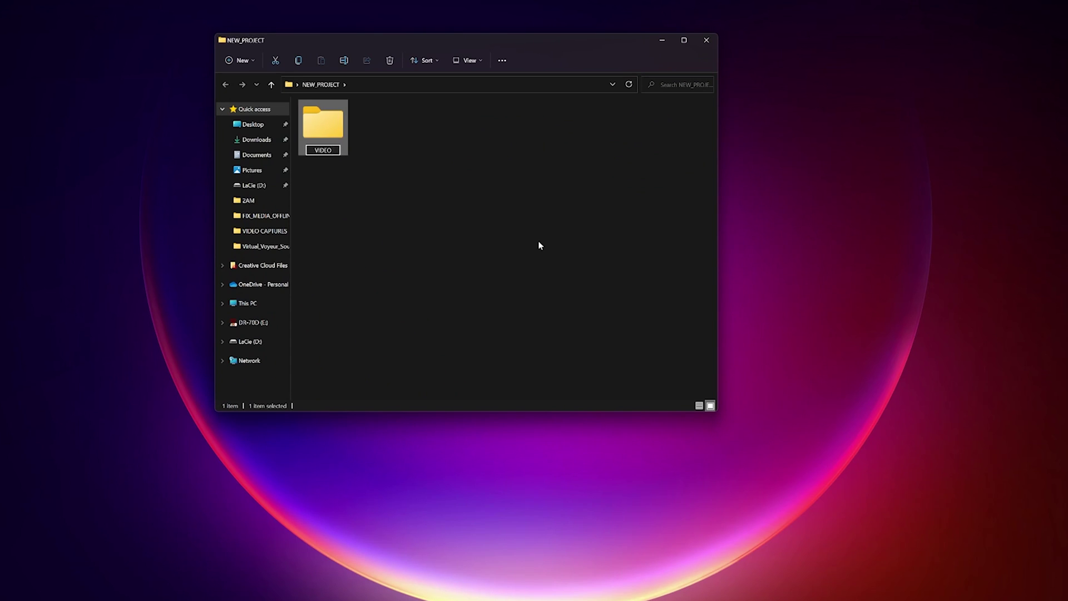
{"action": "right_click", "coordinate": [440, 200]}
{"action": "mouse_move", "coordinate": [501, 274]}
{"action": "left_click", "coordinate": [632, 273]}
{"action": "type", "text": "AUDIO"}
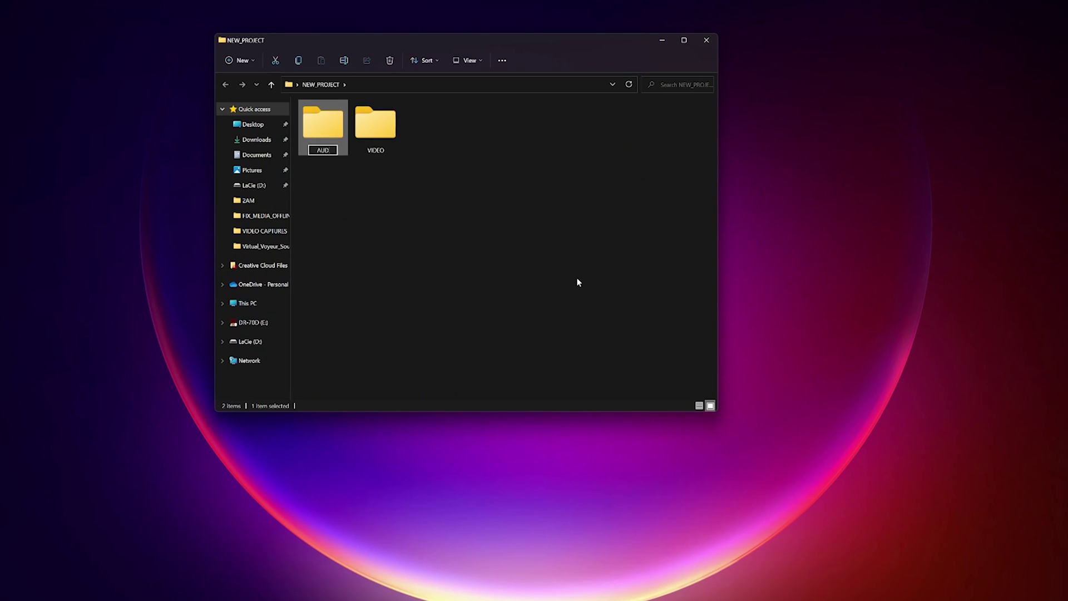
{"action": "key", "text": "Return"}
Add MUSIC and GRAPHICS subfolders to NEW_PROJECT.
{"action": "right_click", "coordinate": [473, 268]}
{"action": "mouse_move", "coordinate": [502, 342]}
{"action": "left_click", "coordinate": [646, 344]}
{"action": "type", "text": "MUSIC"}
{"action": "key", "text": "Return"}
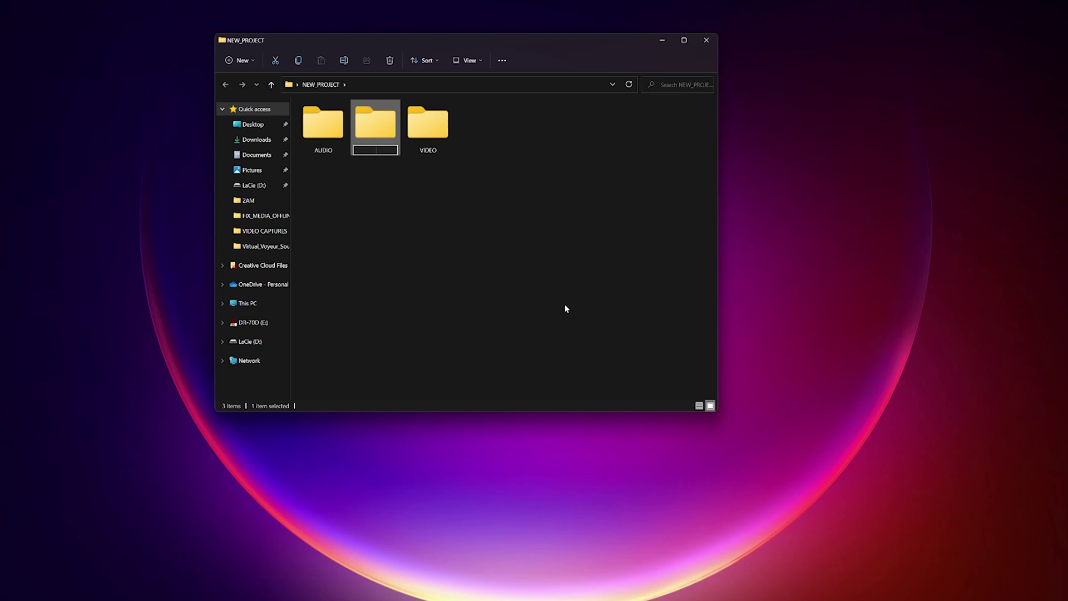
{"action": "right_click", "coordinate": [477, 174]}
{"action": "mouse_move", "coordinate": [502, 247]}
{"action": "left_click", "coordinate": [646, 248]}
{"action": "type", "text": "GRAPHICS"}
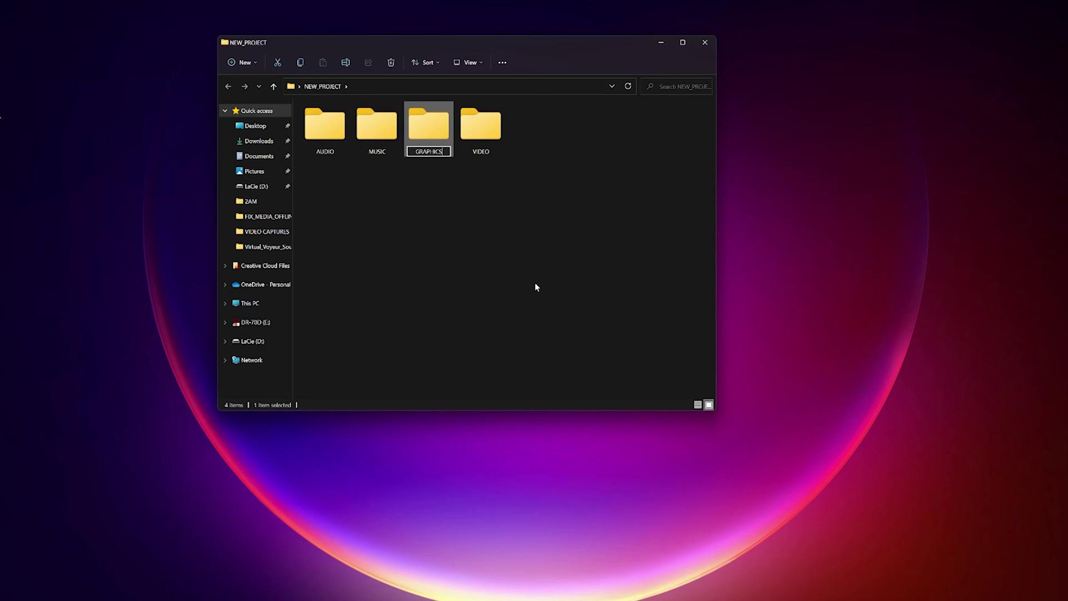
{"action": "key", "text": "Return"}
Add EXPORTS and SEQUENCES subfolders to NEW_PROJECT.
{"action": "right_click", "coordinate": [528, 276]}
{"action": "mouse_move", "coordinate": [626, 350]}
{"action": "left_click", "coordinate": [696, 351]}
{"action": "type", "text": "EXPORTS"}
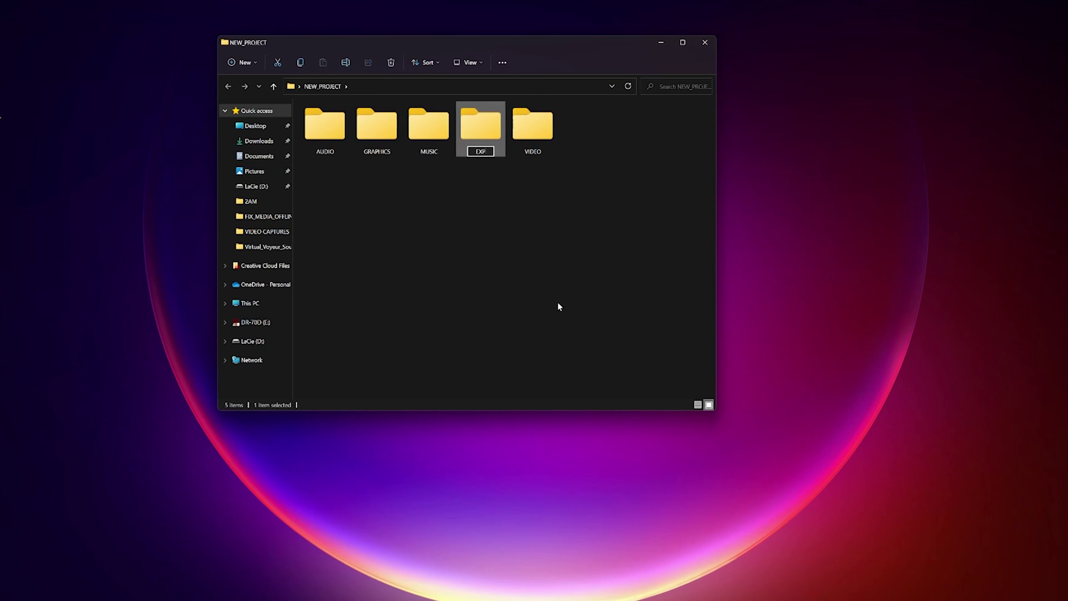
{"action": "key", "text": "Return"}
{"action": "right_click", "coordinate": [471, 238]}
{"action": "mouse_move", "coordinate": [502, 310]}
{"action": "left_click", "coordinate": [642, 309]}
{"action": "type", "text": "SEQUENCES"}
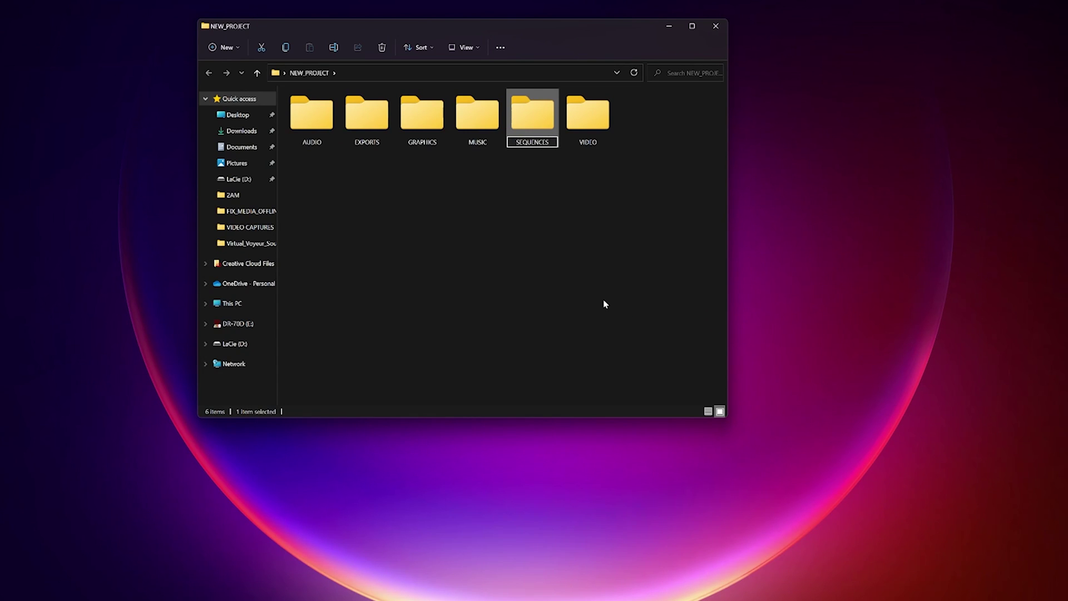
{"action": "key", "text": "Return"}
Add a PROJECT FILES subfolder to NEW_PROJECT.
{"action": "right_click", "coordinate": [615, 299]}
{"action": "mouse_move", "coordinate": [629, 376]}
{"action": "left_click", "coordinate": [812, 378]}
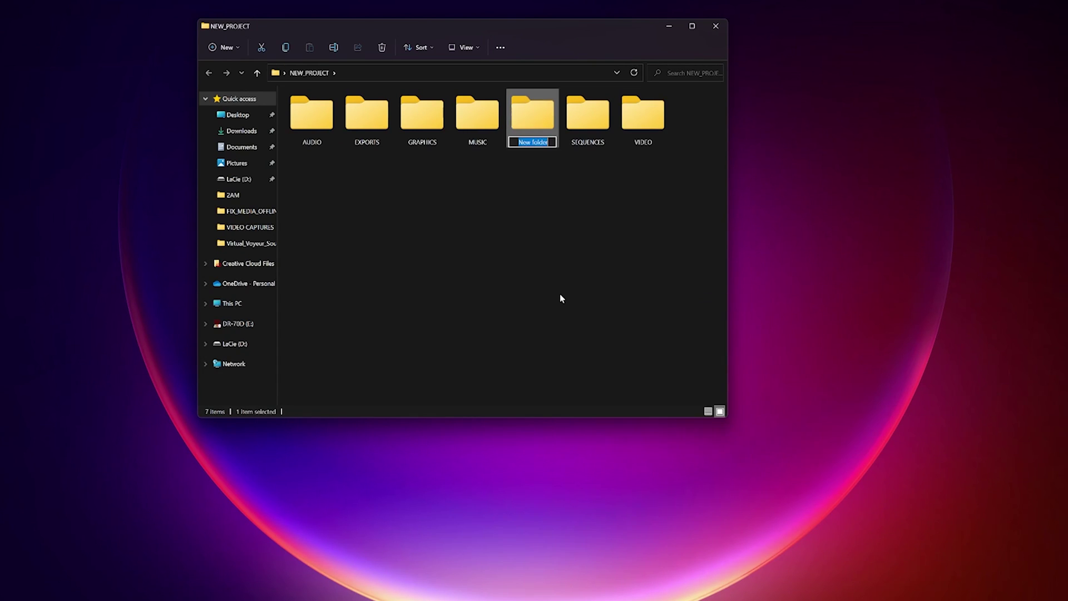
{"action": "type", "text": "PROJECT FILES"}
{"action": "key", "text": "Return"}
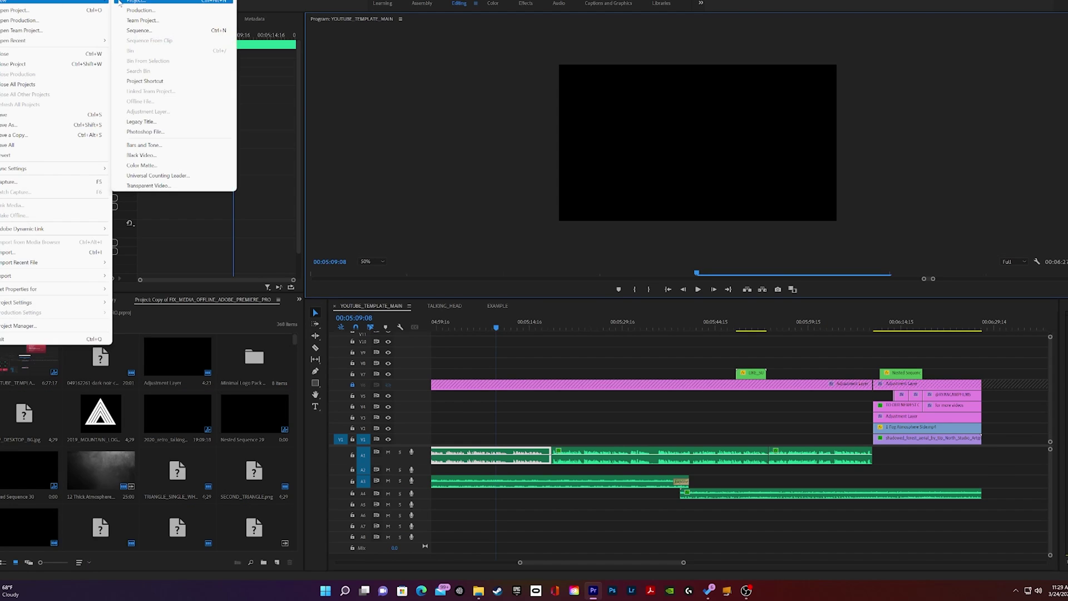
Create the project NEW_PROJECT_EXAMPLE_3_24_22 with its location set to NEW_PROJECT\PROJECT FILES.
{"action": "left_click", "coordinate": [117, 2]}
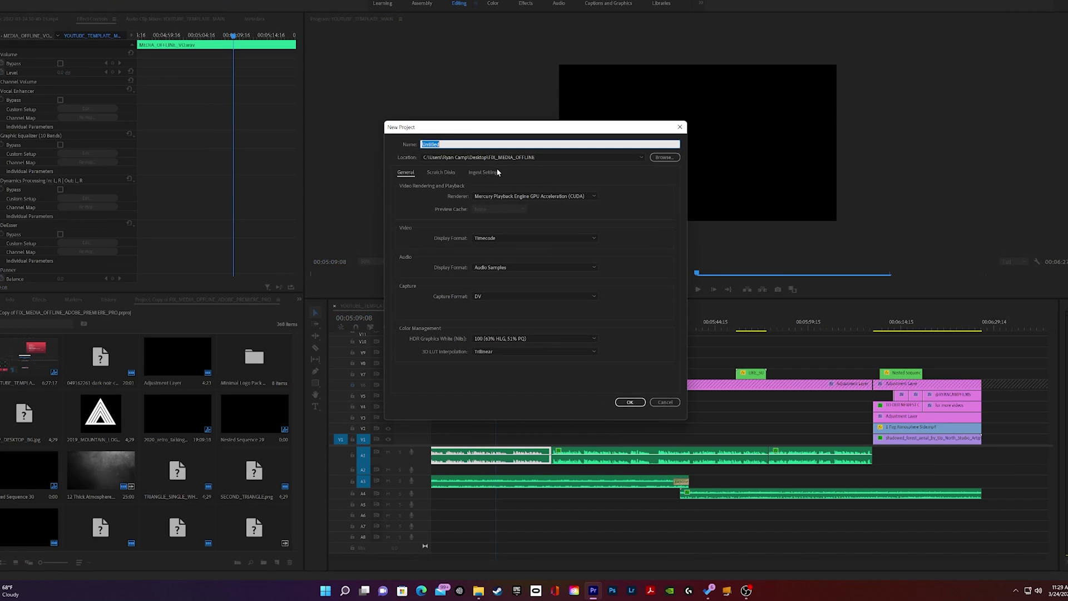
{"action": "type", "text": "NEW_PROJECT"}
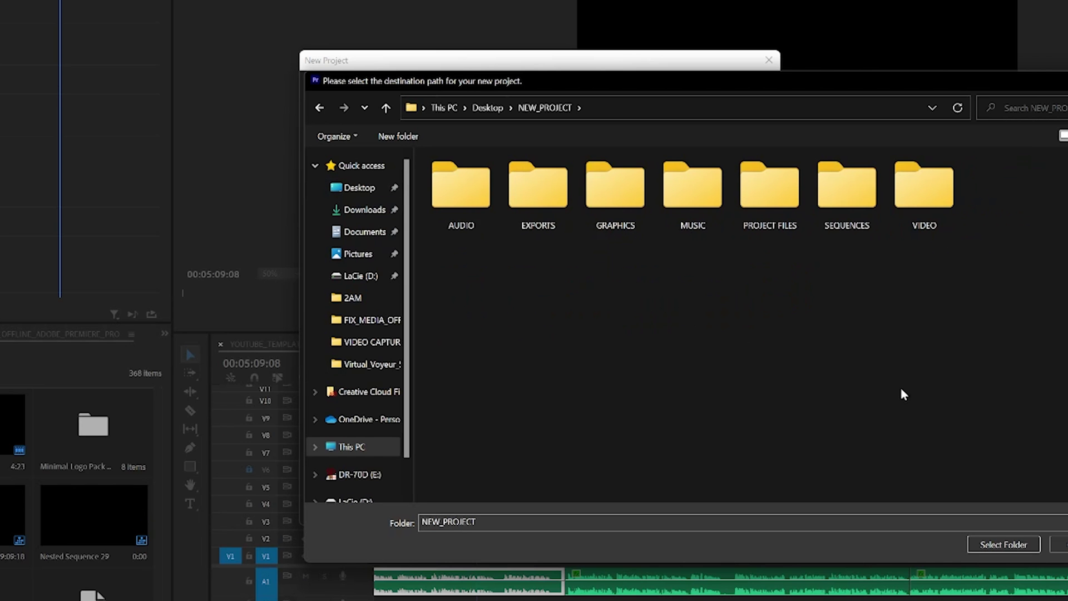
{"action": "double_click", "coordinate": [771, 192]}
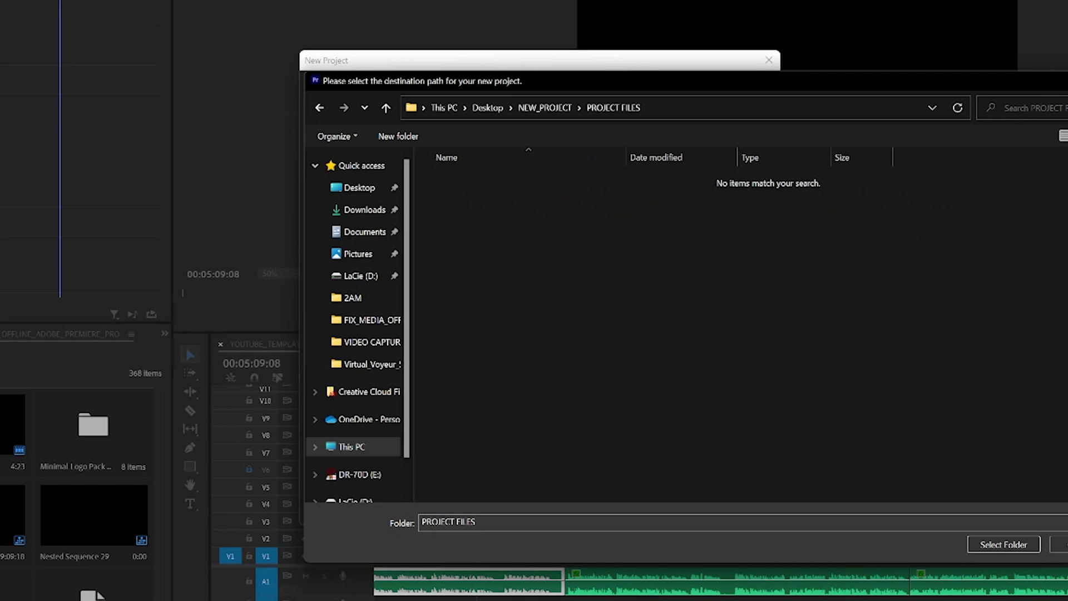
{"action": "left_click", "coordinate": [996, 544]}
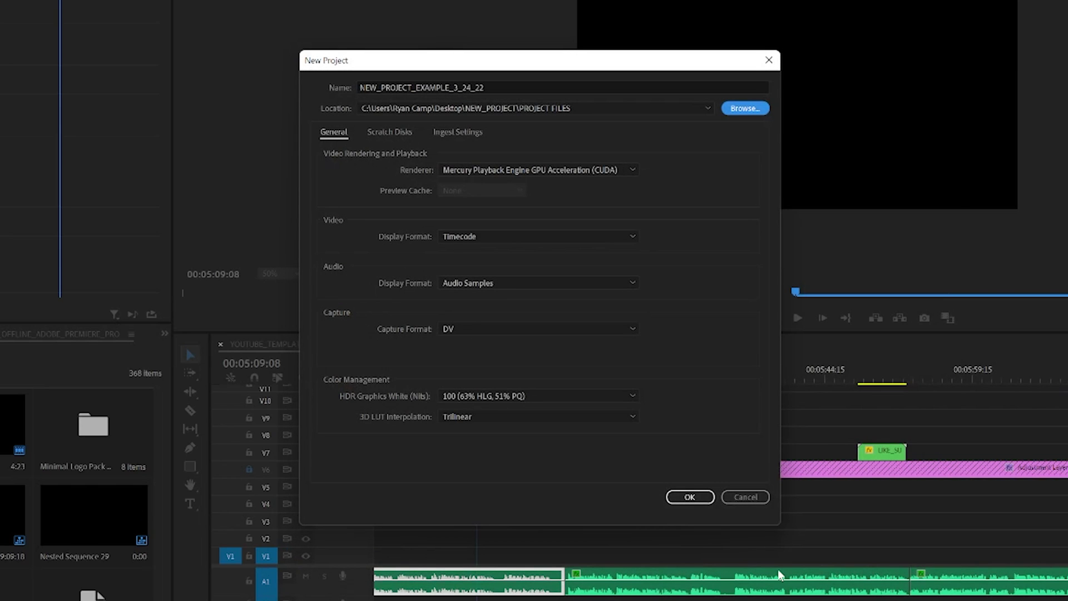
{"action": "left_click", "coordinate": [690, 497]}
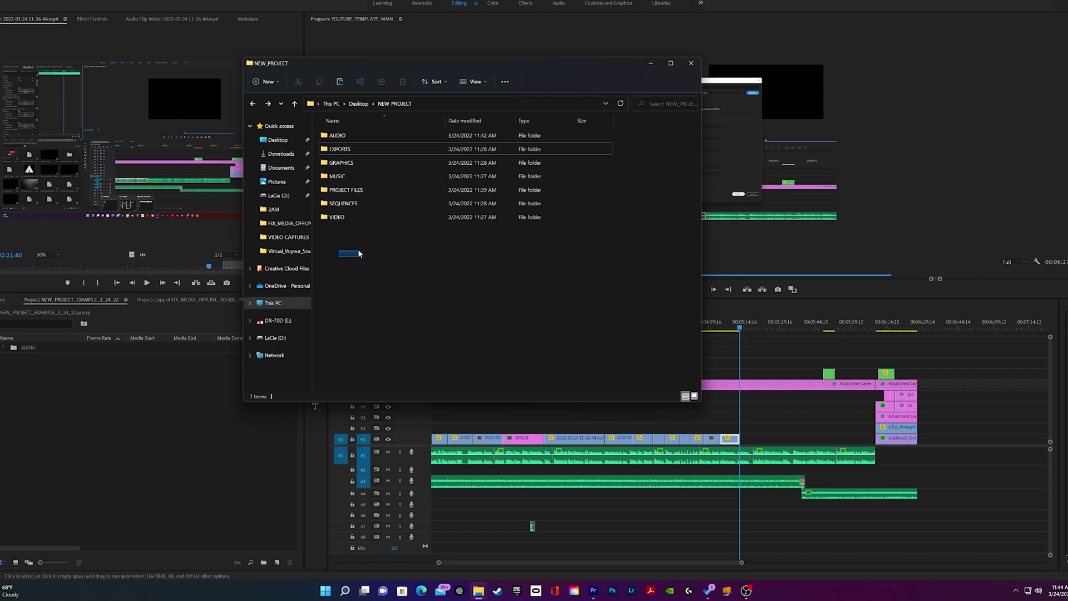
Drag the seven NEW_PROJECT subfolders into the Project panel and add a new bin, clearing its name.
{"action": "left_click_drag", "start_coordinate": [339, 257], "coordinate": [33, 404]}
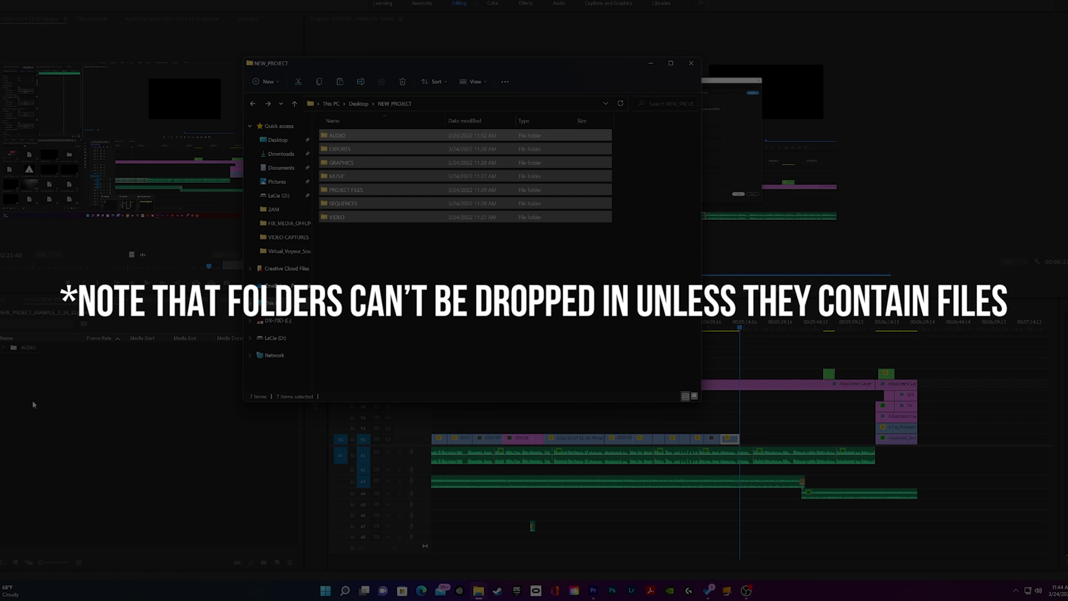
{"action": "left_click_drag", "start_coordinate": [339, 256], "coordinate": [267, 362]}
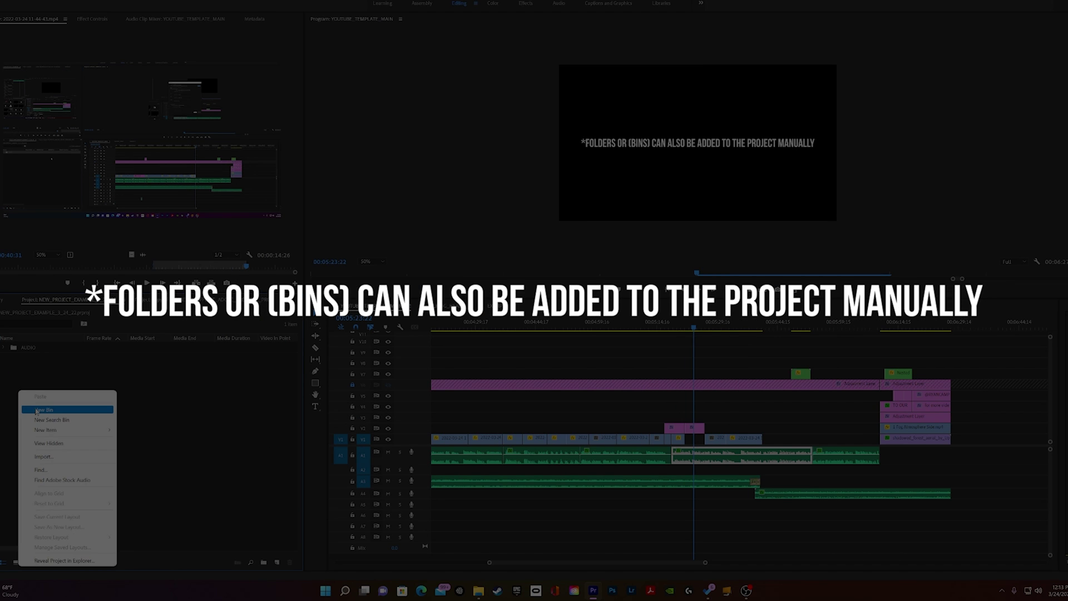
{"action": "left_click", "coordinate": [35, 411]}
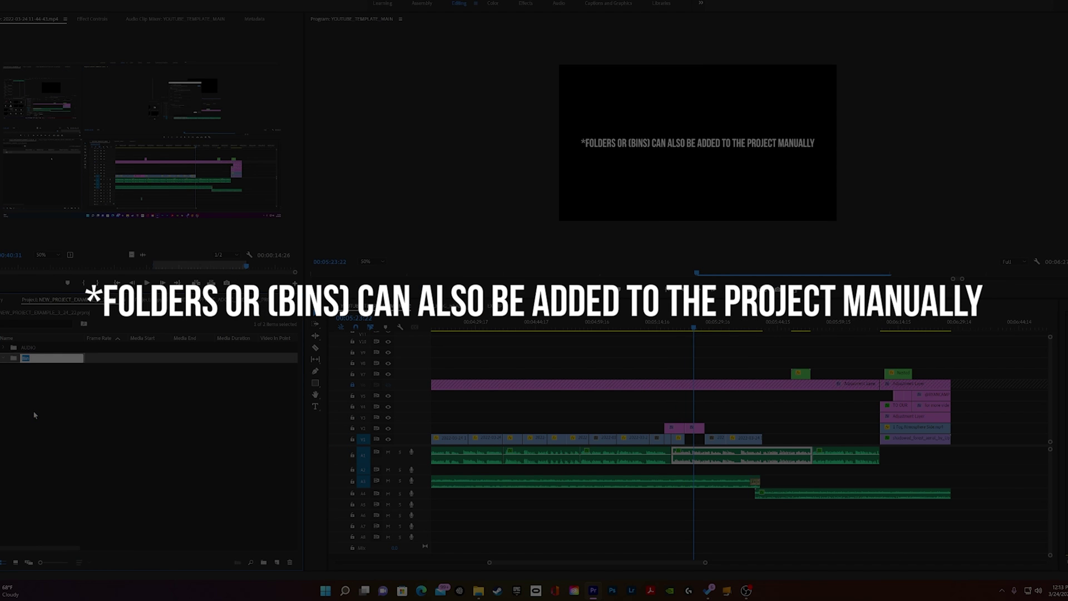
{"action": "key", "text": "BackSpace"}
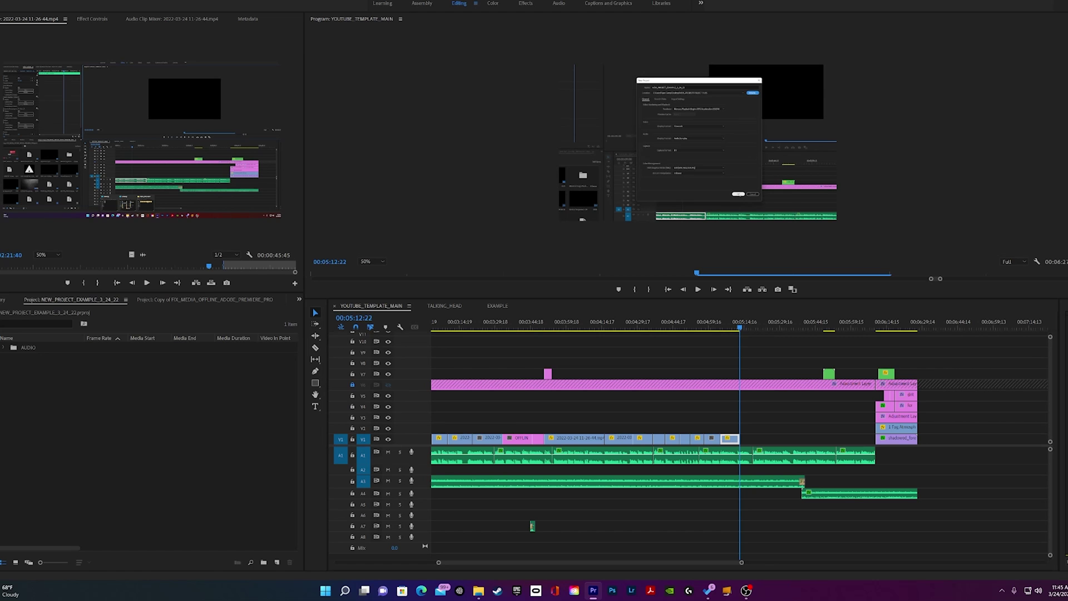
Give the AUDIO bin a label colour, then change it to a different colour.
{"action": "right_click", "coordinate": [16, 346]}
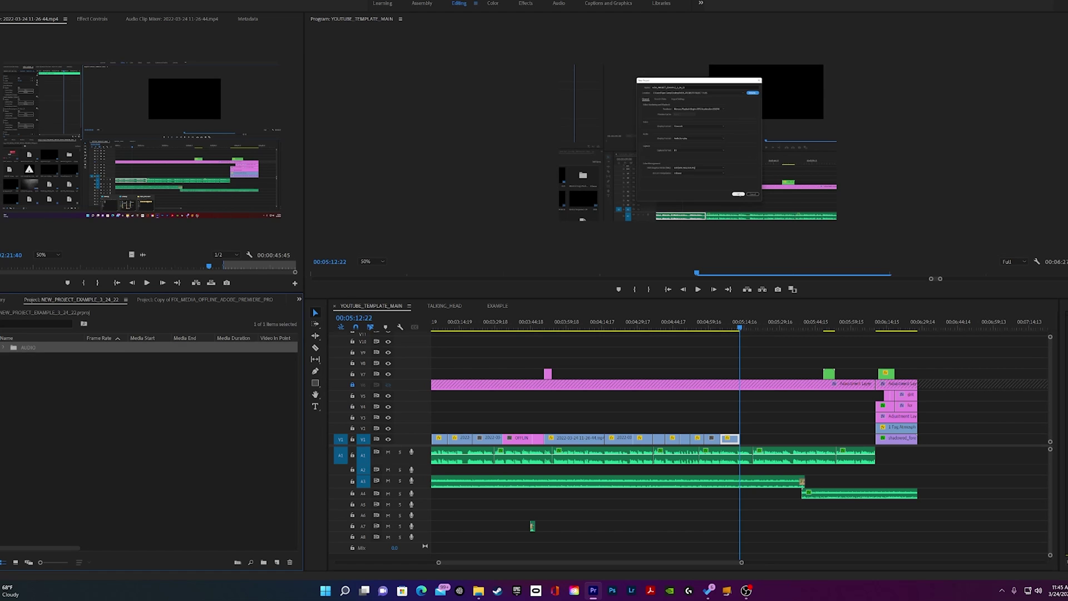
{"action": "mouse_move", "coordinate": [22, 310]}
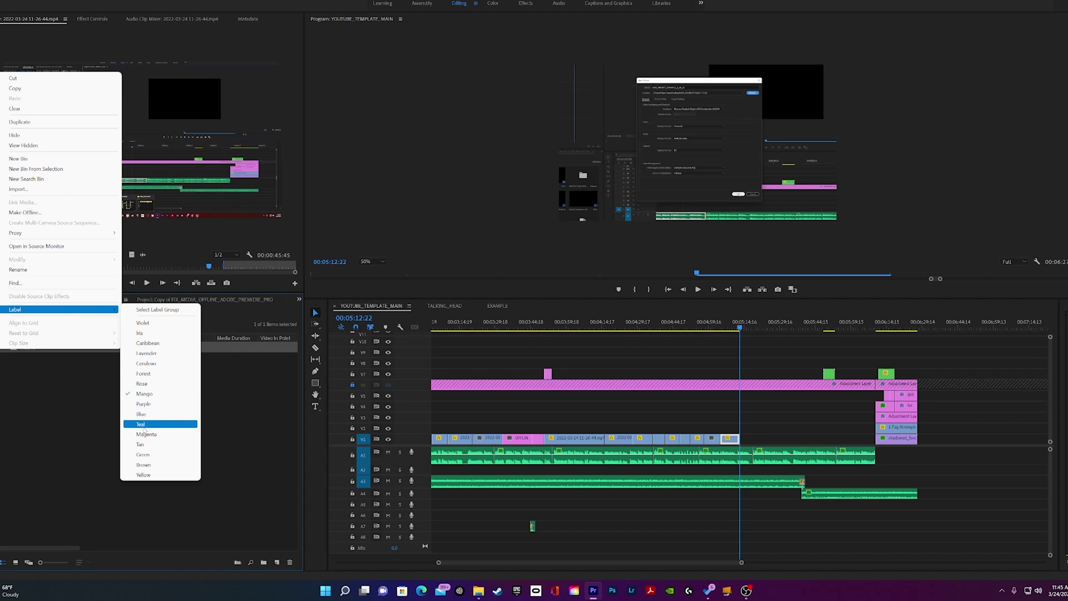
{"action": "left_click", "coordinate": [141, 424]}
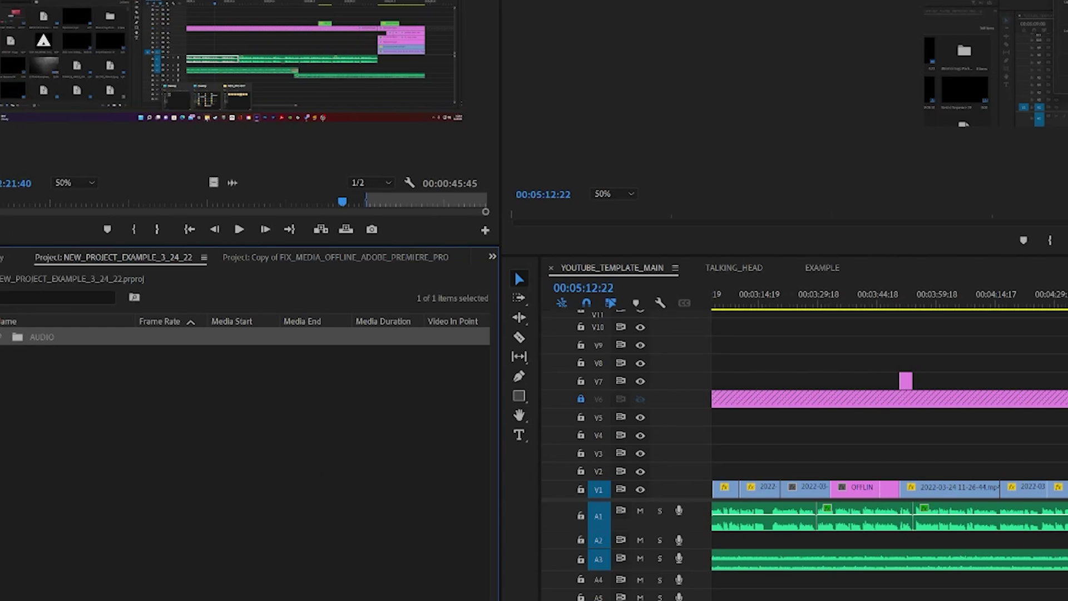
{"action": "right_click", "coordinate": [33, 337]}
{"action": "mouse_move", "coordinate": [34, 269]}
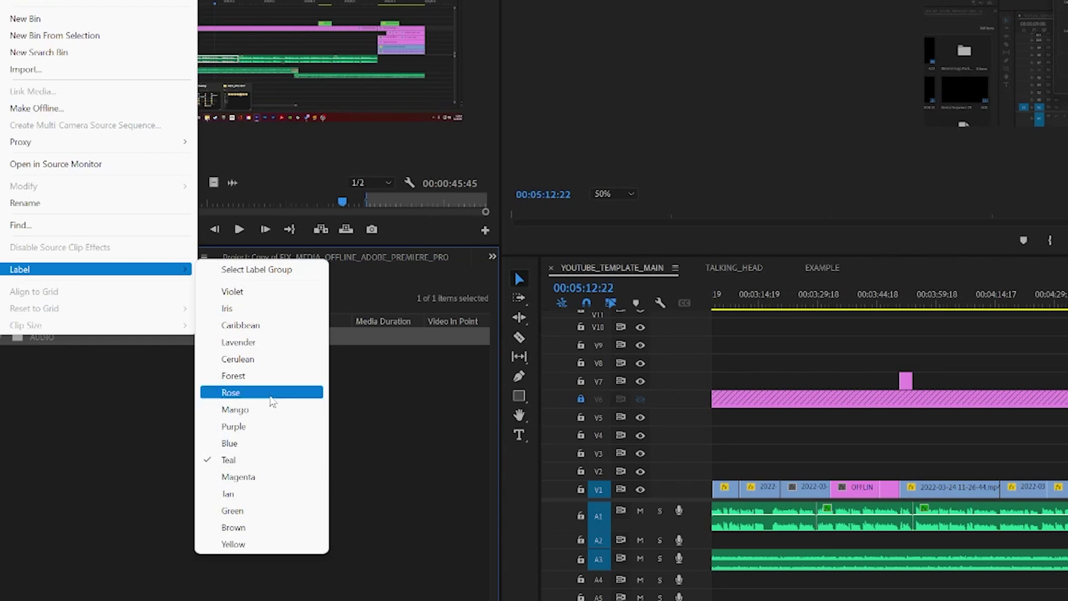
{"action": "left_click", "coordinate": [244, 497]}
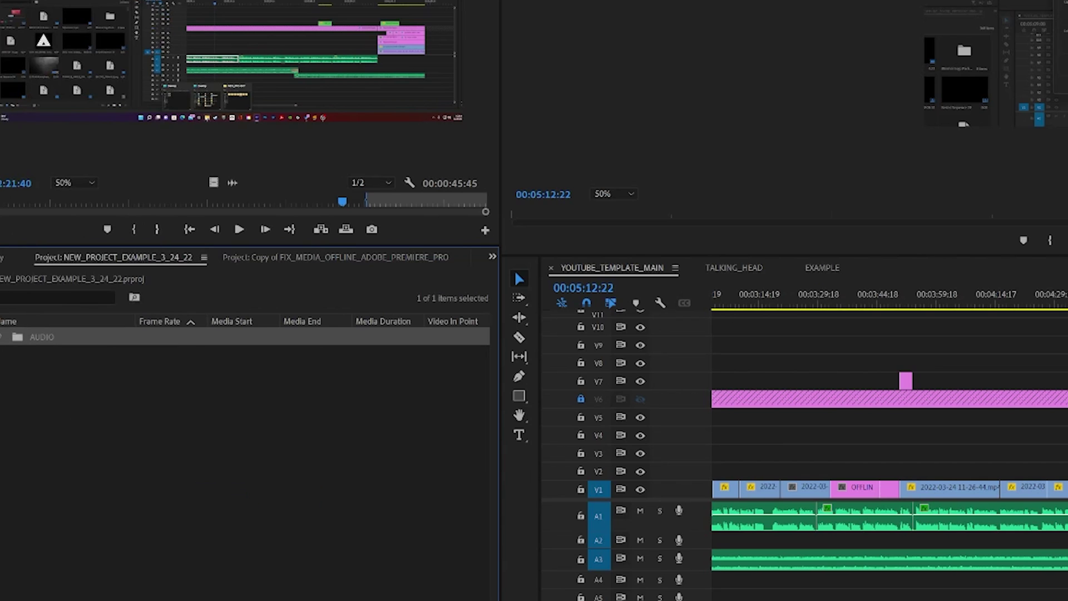
Reopen the AUDIO bin's options and enter the name OFFLINE_IMAGE_3_24_2022.
{"action": "right_click", "coordinate": [37, 336]}
{"action": "mouse_move", "coordinate": [35, 276]}
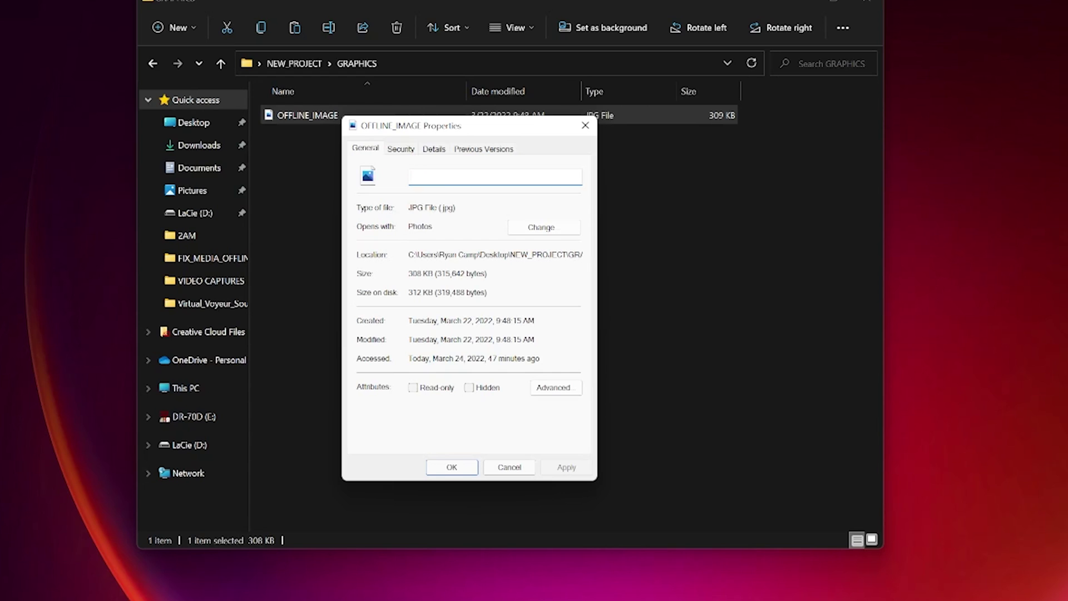
{"action": "type", "text": "OFFLINE_IMAGE_3_24_2022"}
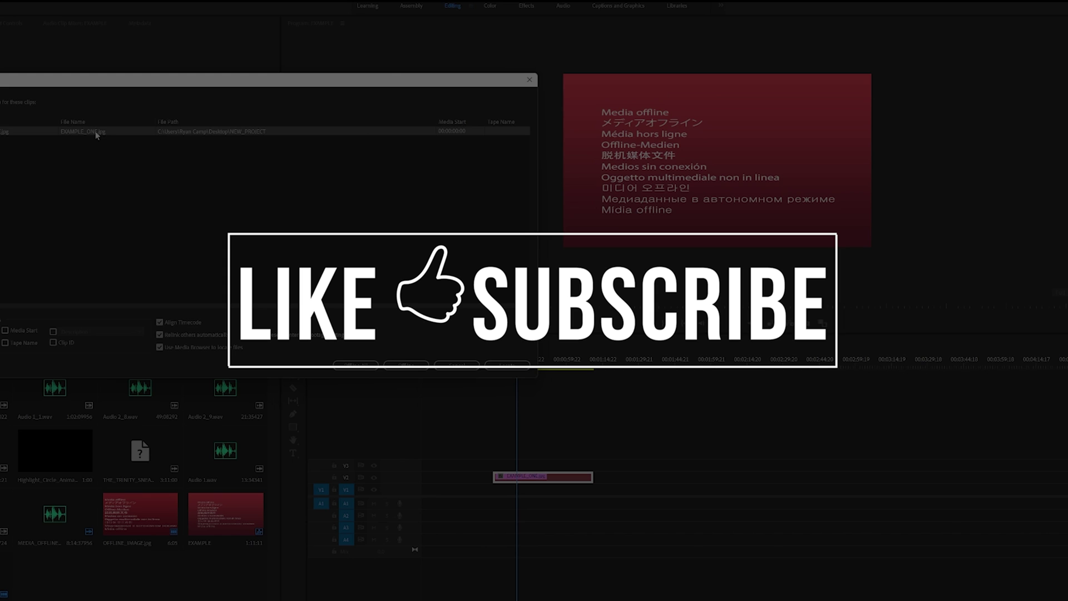
Browse for EXAMPLE_ONE.jpg with exact-name matching turned back off, then focus the search field.
{"action": "left_click", "coordinate": [508, 365]}
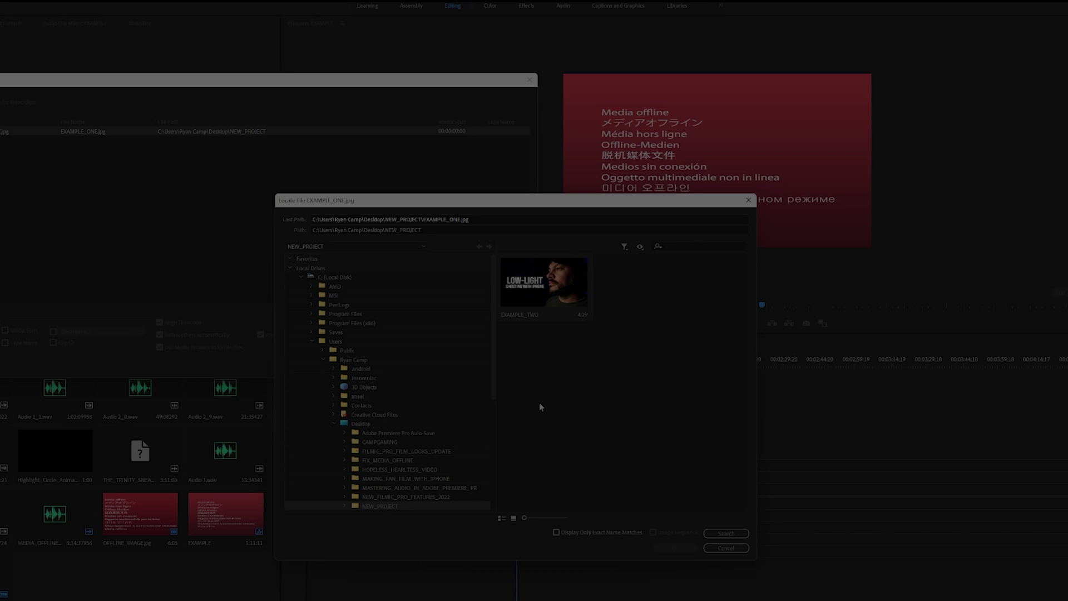
{"action": "left_click", "coordinate": [557, 532]}
{"action": "left_click", "coordinate": [557, 533]}
{"action": "left_click", "coordinate": [671, 246]}
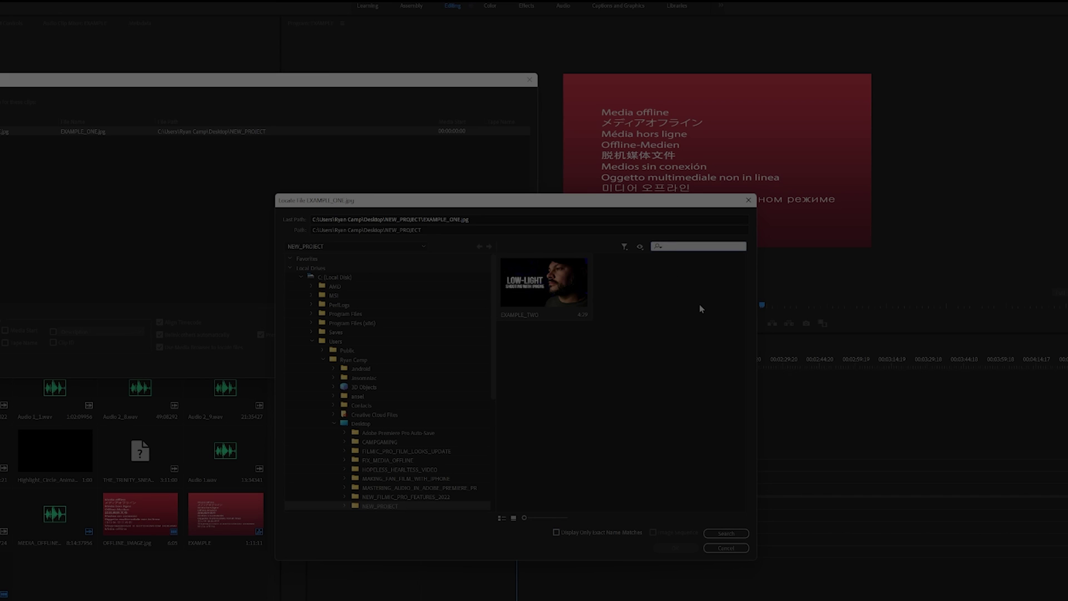